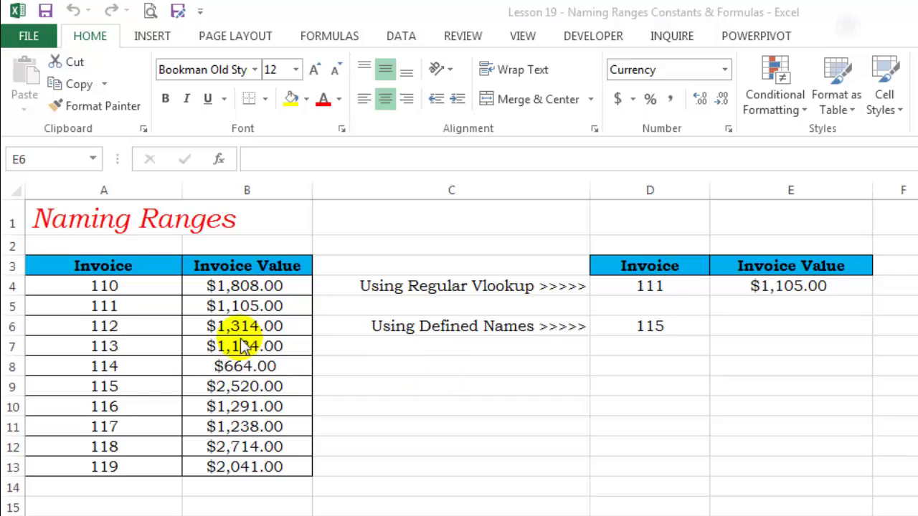
# - Select the invoice table A3:B13 and name it InvoiceDetails in the Name Box
pyautogui.click(73, 259)
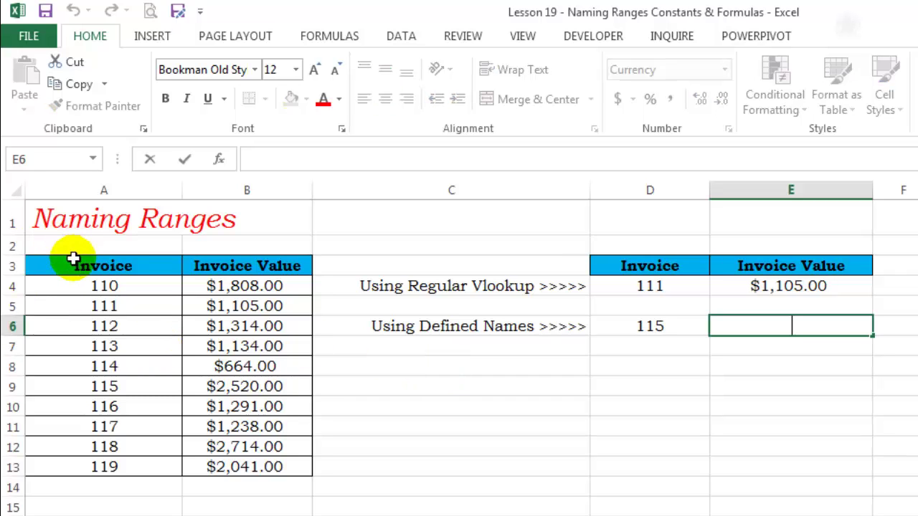
pyautogui.hotkey('ctrl', 'shift', 'Right')
pyautogui.hotkey('ctrl', 'shift', 'Down')
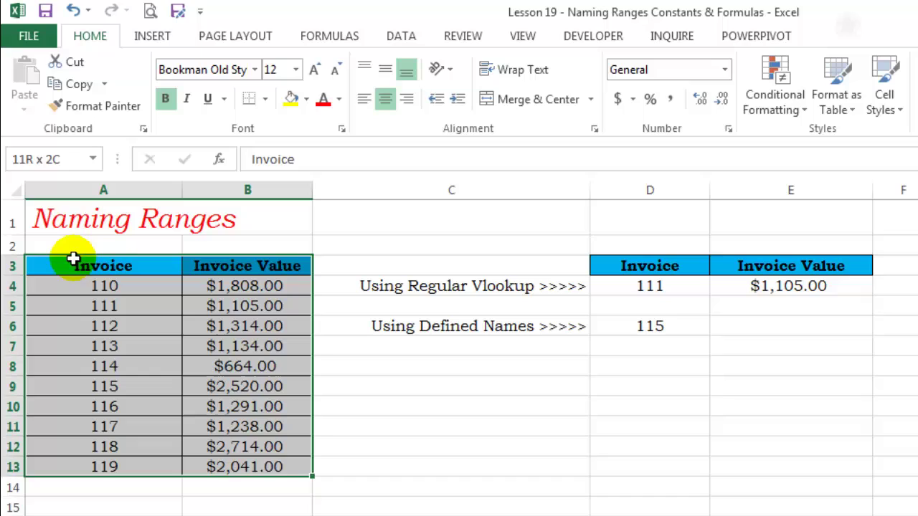
pyautogui.click(73, 164)
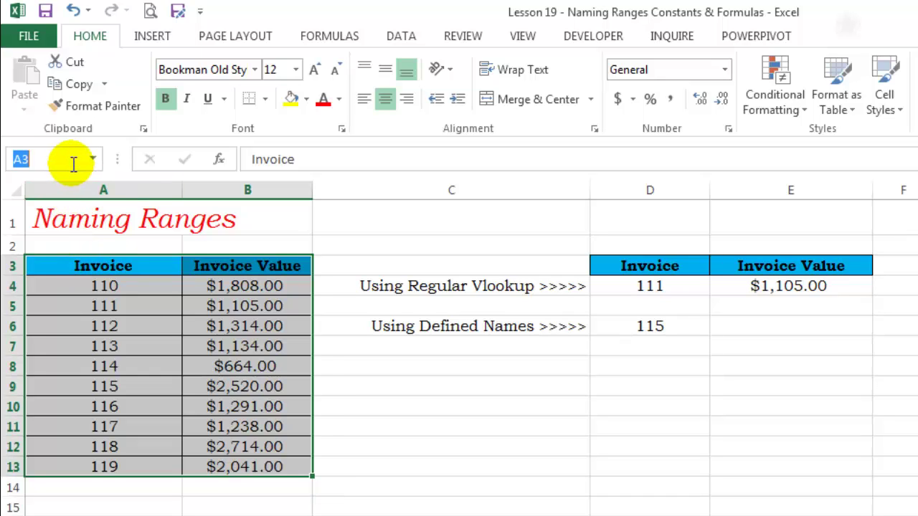
pyautogui.write('Invoice')
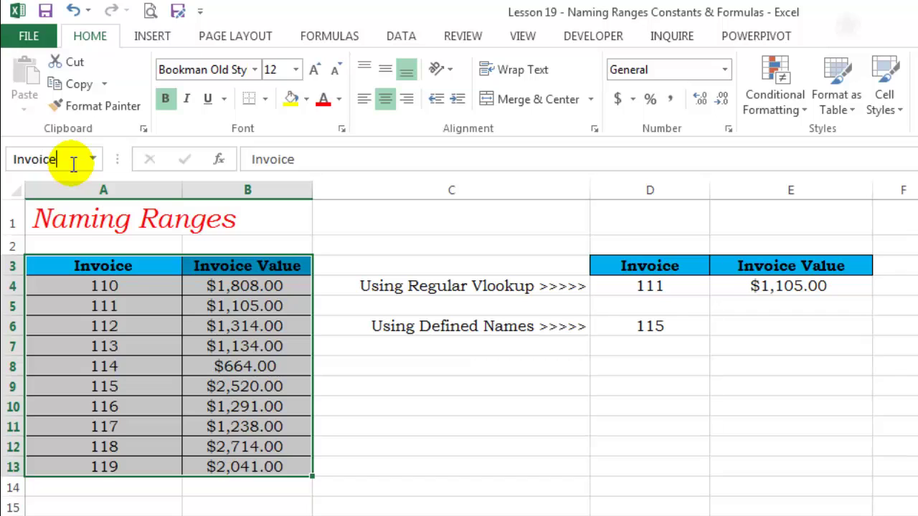
pyautogui.write('Details')
pyautogui.press('Return')
# - Reselect the InvoiceDetails range by choosing it from the Name Box list
pyautogui.click(160, 319)
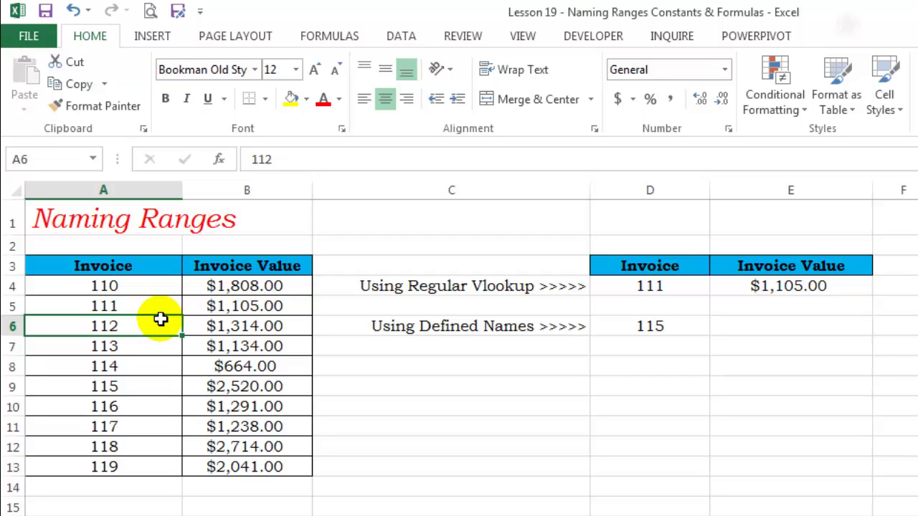
pyautogui.click(126, 266)
pyautogui.click(93, 158)
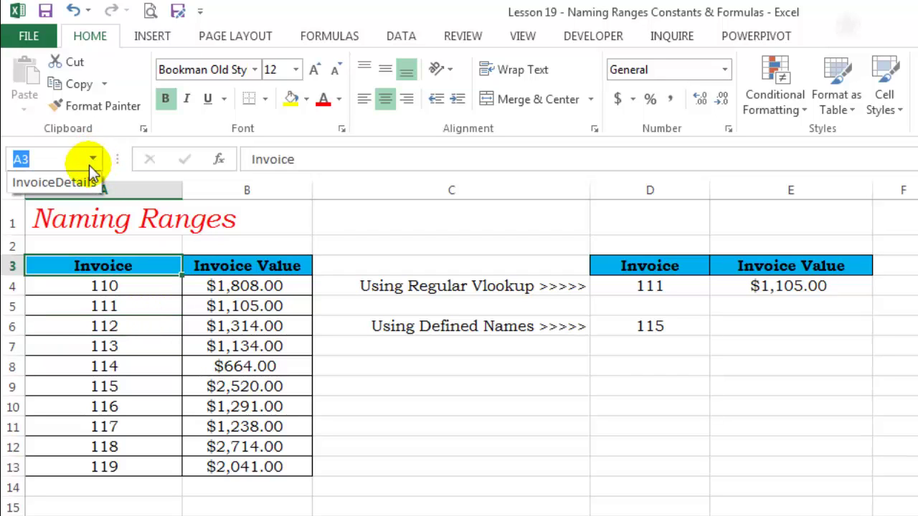
pyautogui.click(82, 181)
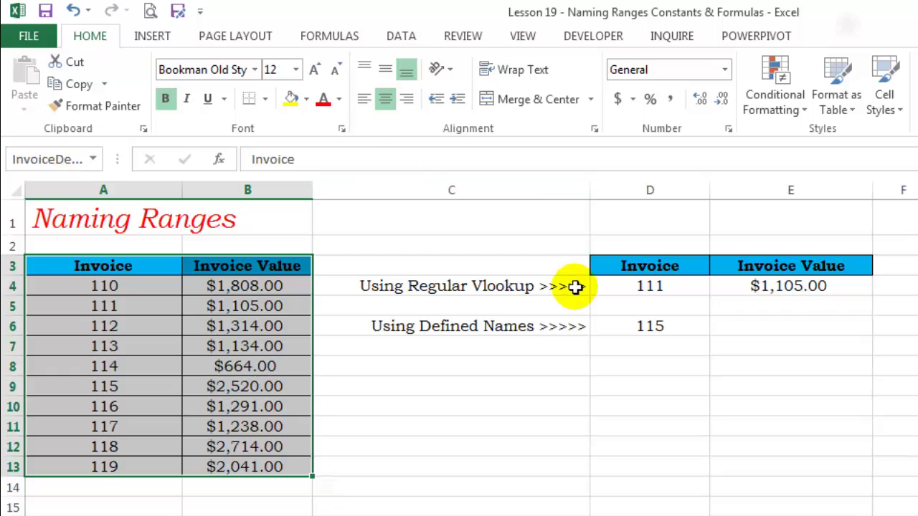
# - Clear E4's lookup formula and choose invoice 115 in D4's dropdown
pyautogui.click(787, 291)
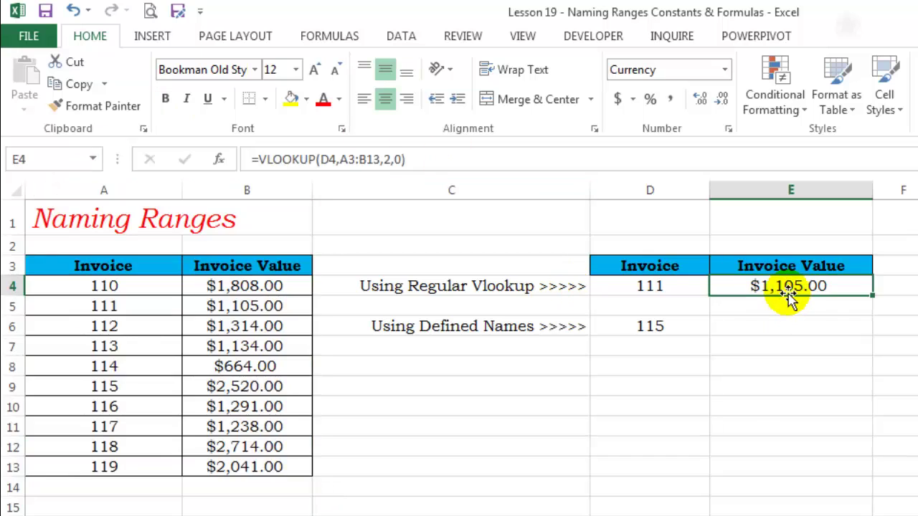
pyautogui.press('Delete')
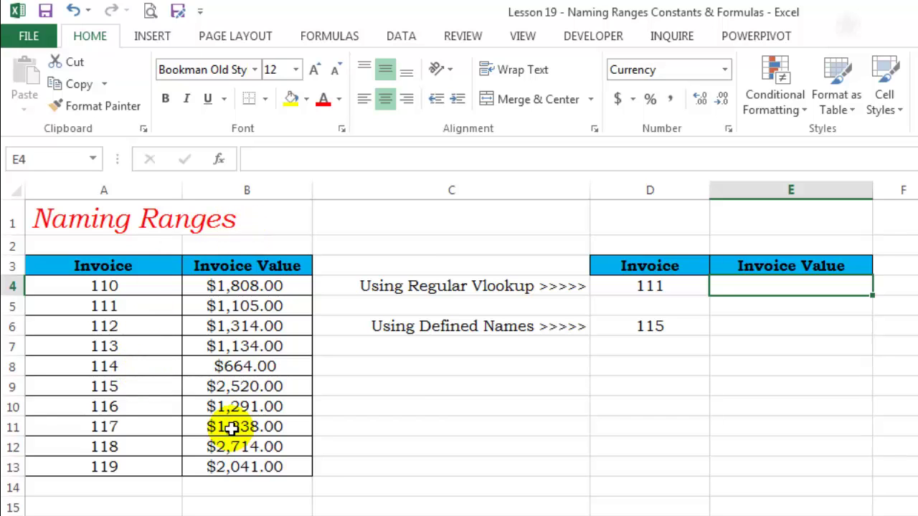
pyautogui.click(682, 286)
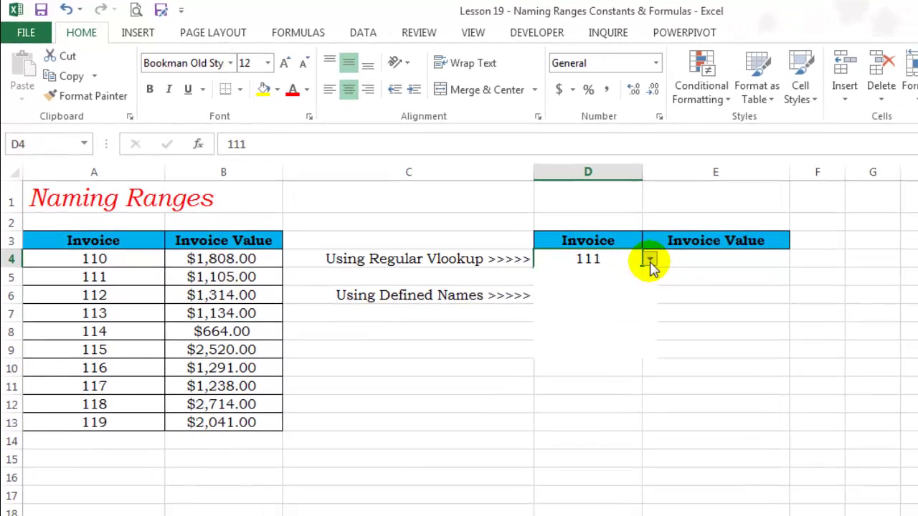
pyautogui.click(717, 285)
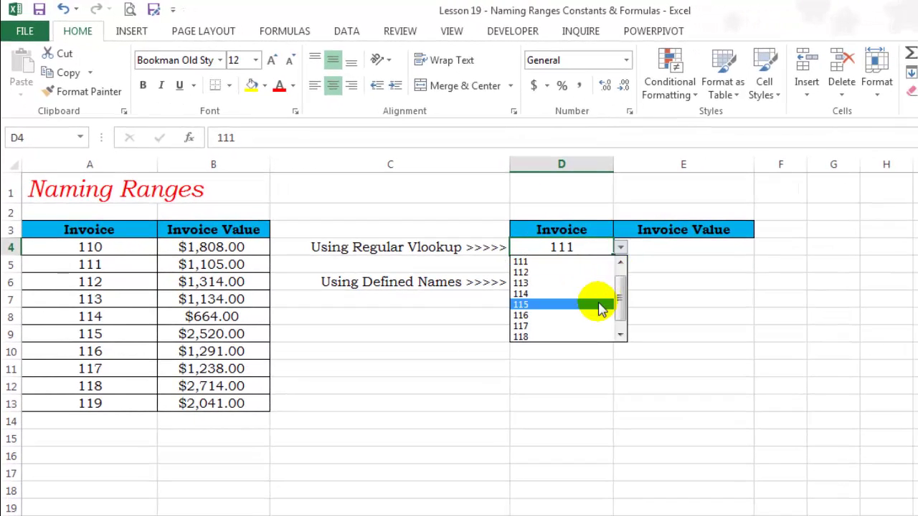
pyautogui.click(599, 305)
# - Enter =VLOOKUP(D4,A4:B13,2,0) in E4, returning $2,520.00
pyautogui.click(679, 246)
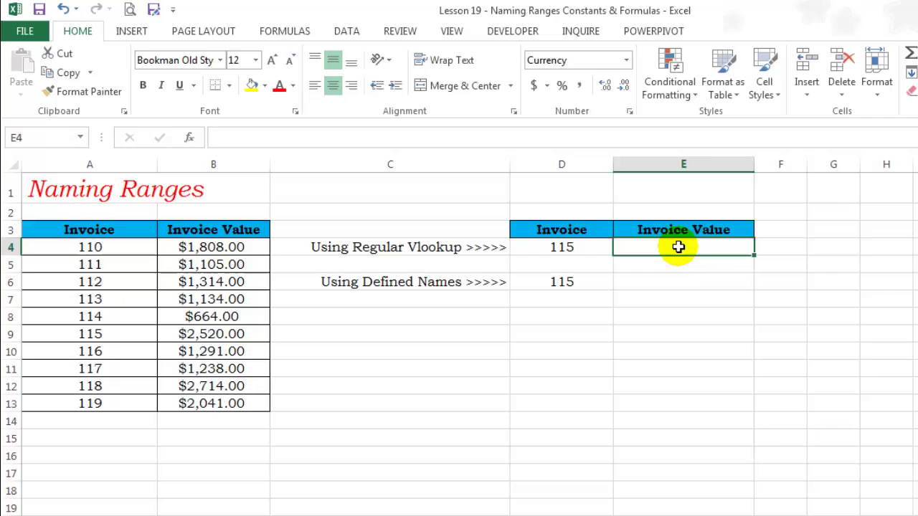
pyautogui.write('=')
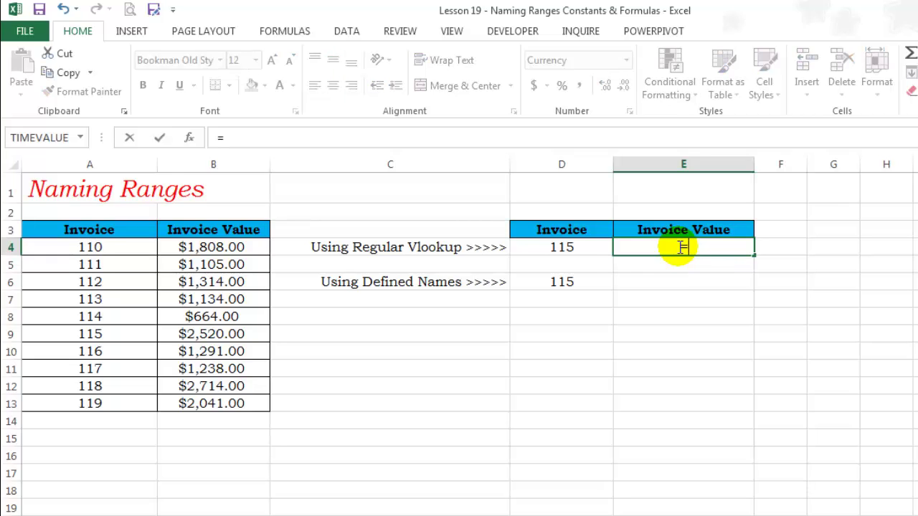
pyautogui.write('vl')
pyautogui.press('Tab')
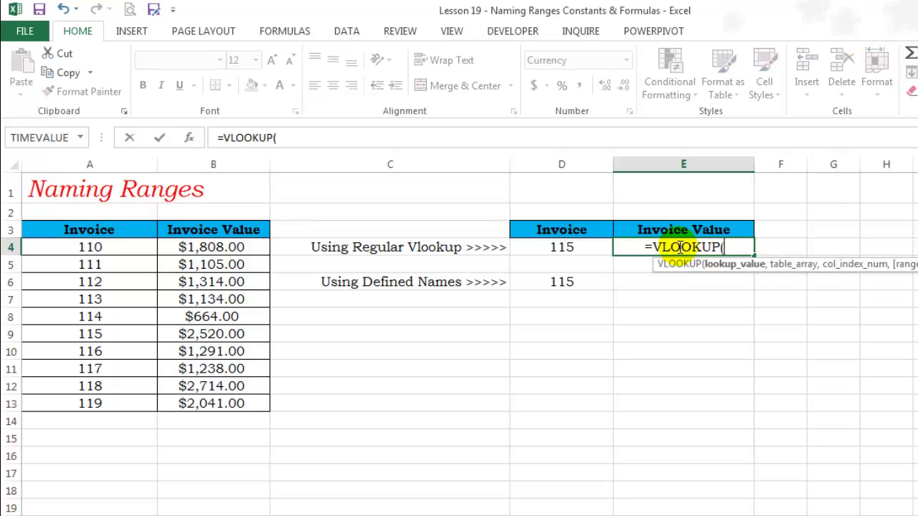
pyautogui.click(563, 248)
pyautogui.write(',')
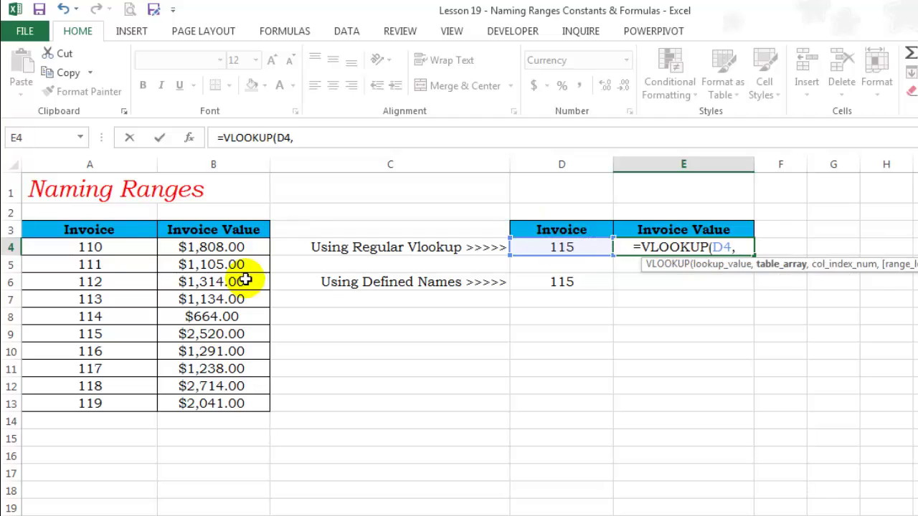
pyautogui.click(109, 246)
pyautogui.hotkey('ctrl', 'shift', 'Right')
pyautogui.hotkey('ctrl', 'shift', 'Down')
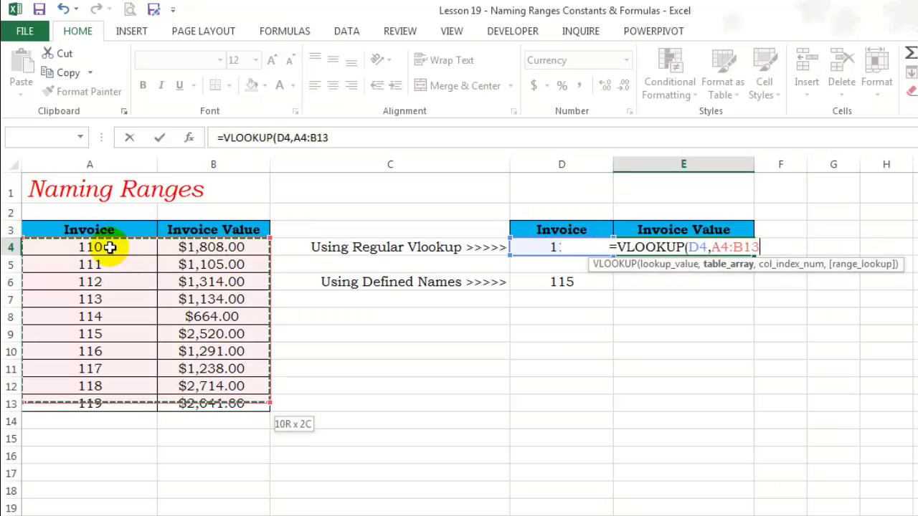
pyautogui.write(',')
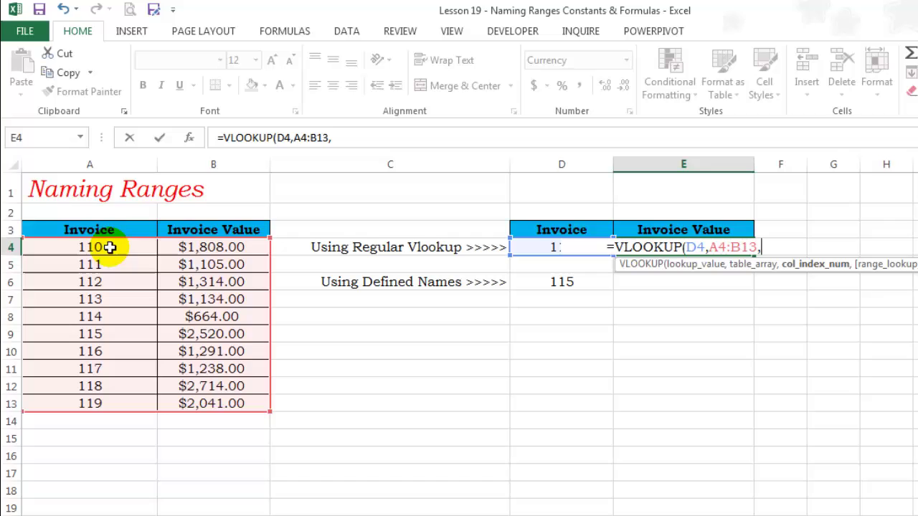
pyautogui.write('2,0)')
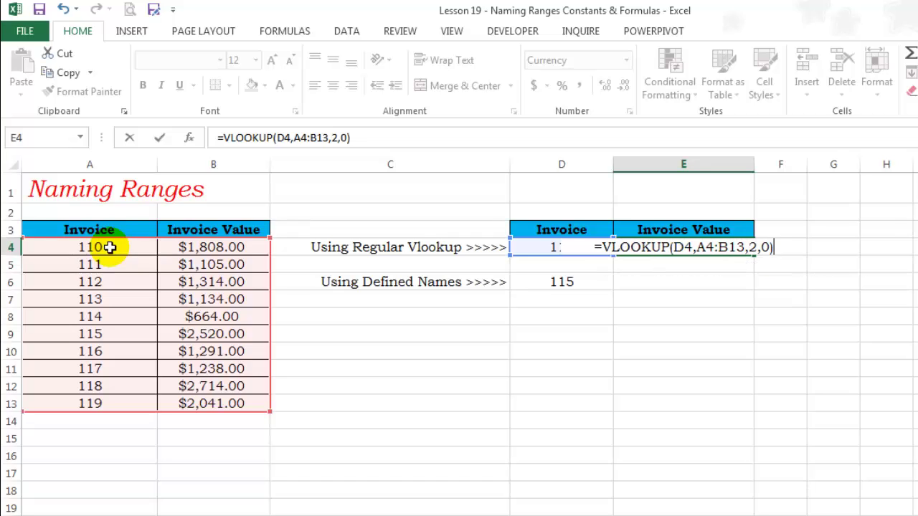
pyautogui.hotkey('ctrl', 'Return')
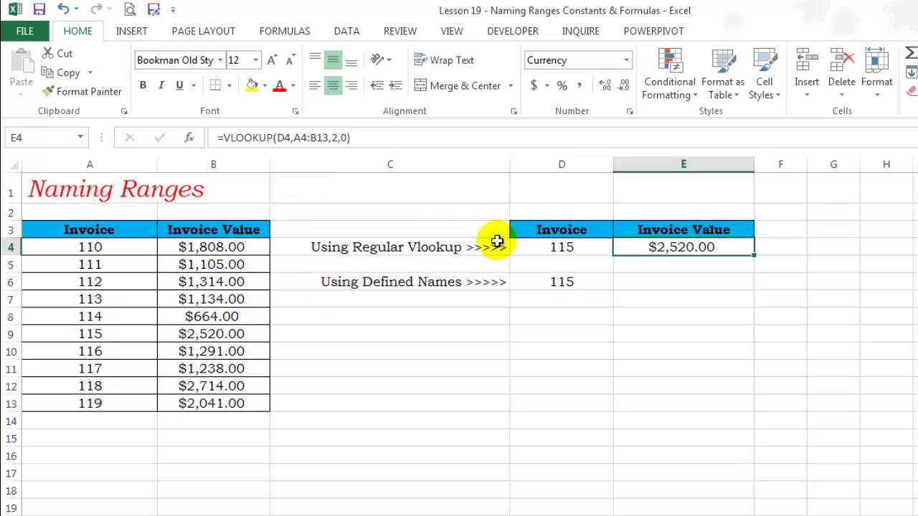
# - Enter =VLOOKUP(D6,InvoiceDetails,2,0) in E6, inserting InvoiceDetails from the F3 Paste Name list
pyautogui.click(637, 281)
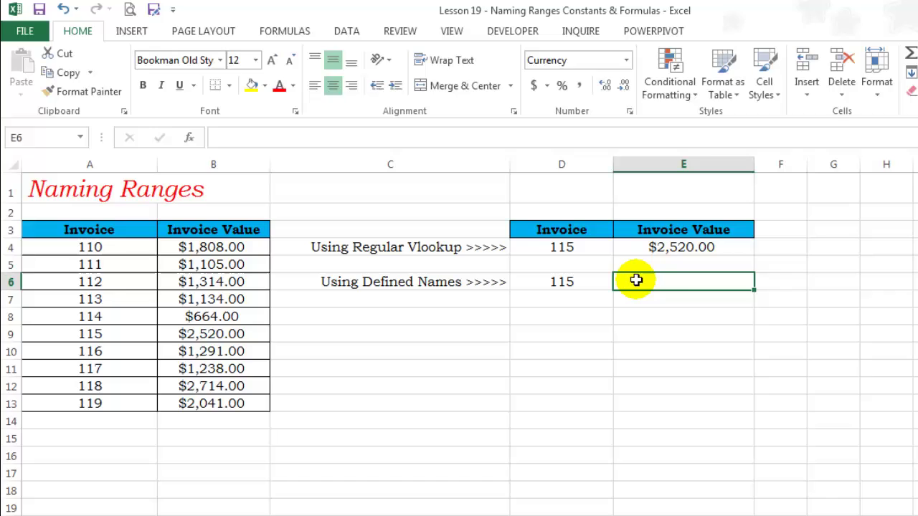
pyautogui.write('=VLOOKUP(')
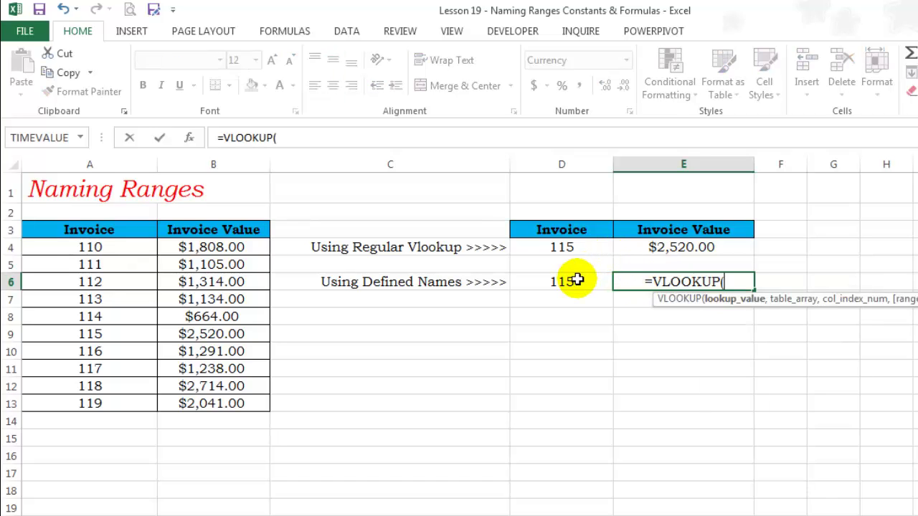
pyautogui.click(578, 281)
pyautogui.write(',')
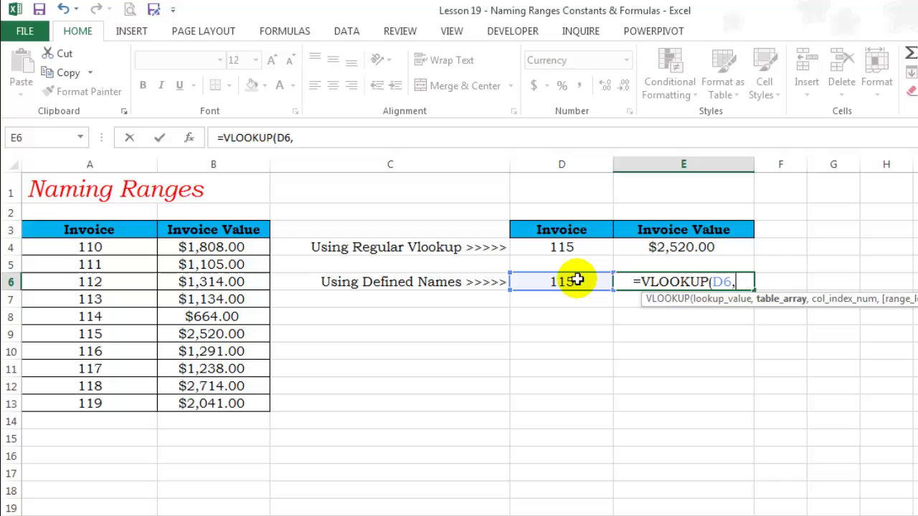
pyautogui.write('inv')
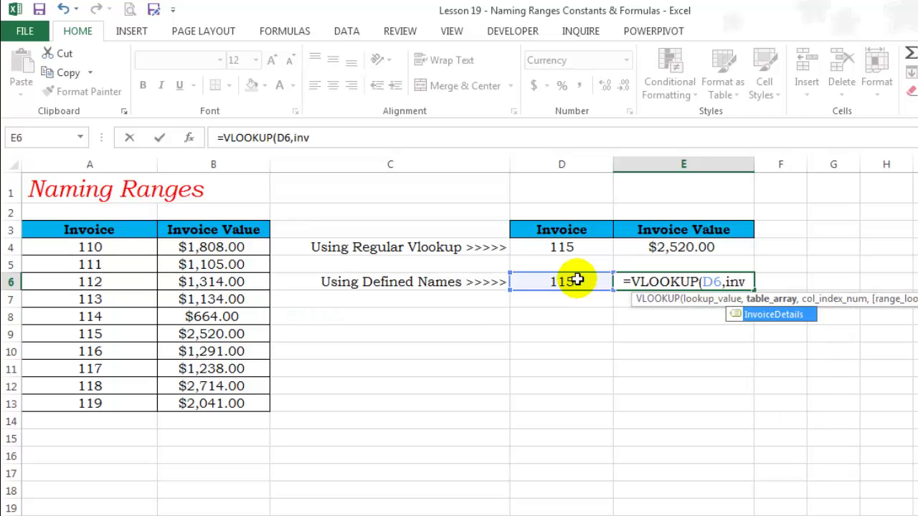
pyautogui.press('Tab')
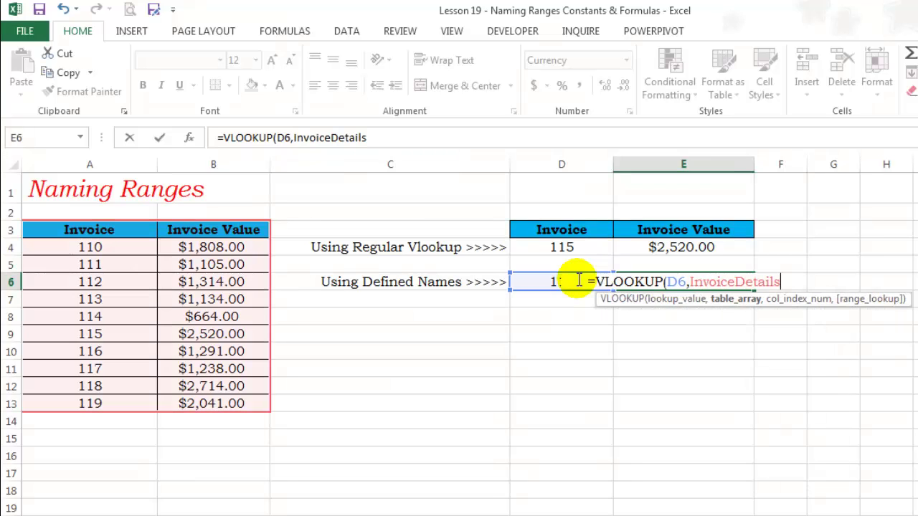
pyautogui.press('BackSpace')
pyautogui.press('BackSpace')
pyautogui.press('BackSpace')
pyautogui.press('BackSpace')
pyautogui.press('BackSpace')
pyautogui.press('BackSpace')
pyautogui.press('BackSpace')
pyautogui.press('BackSpace')
pyautogui.press('BackSpace')
pyautogui.press('BackSpace')
pyautogui.press('BackSpace')
pyautogui.press('BackSpace')
pyautogui.press('BackSpace')
pyautogui.press('BackSpace')
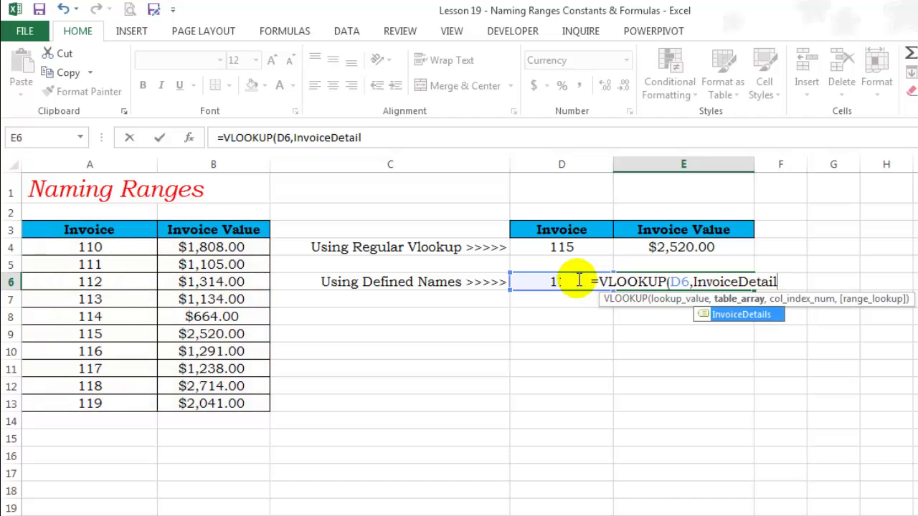
pyautogui.press('F3')
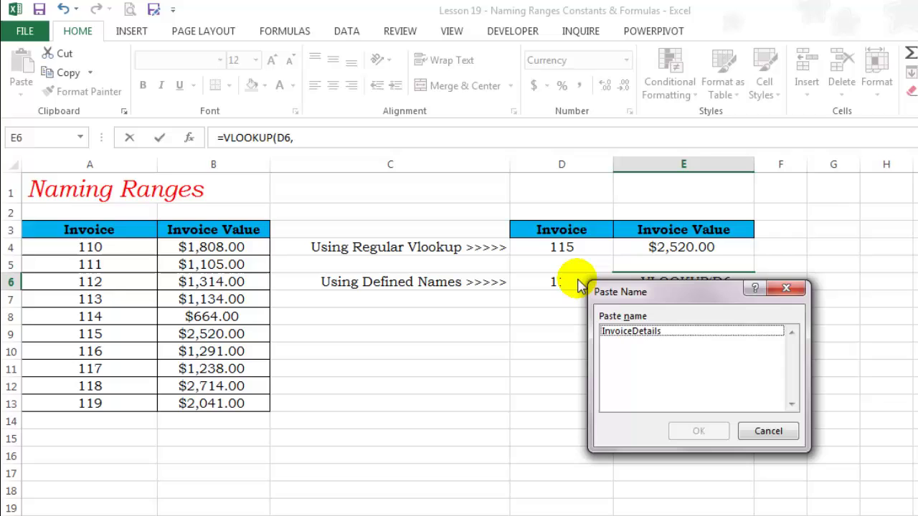
pyautogui.doubleClick(652, 332)
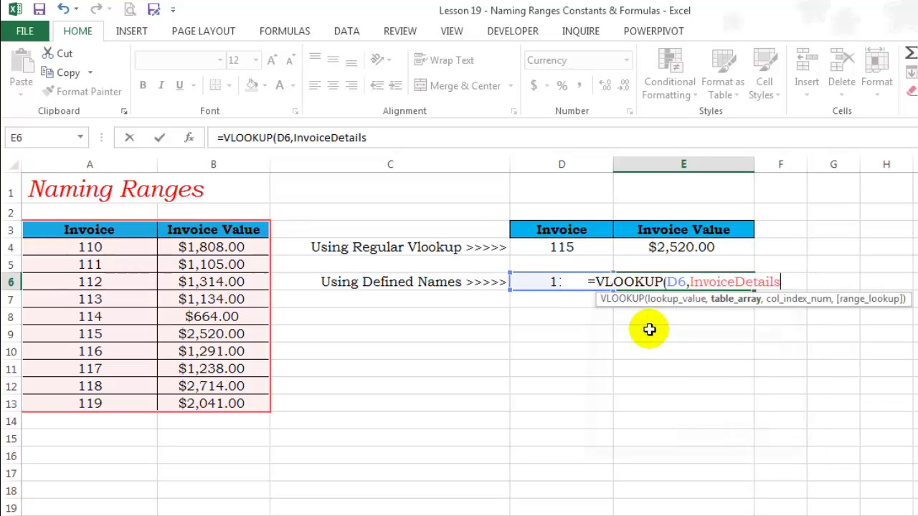
pyautogui.write(',2')
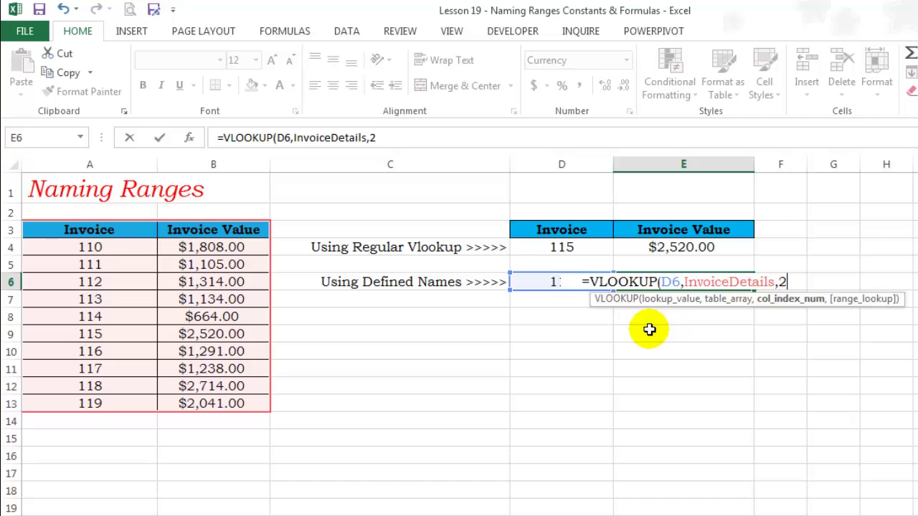
pyautogui.write(',0)')
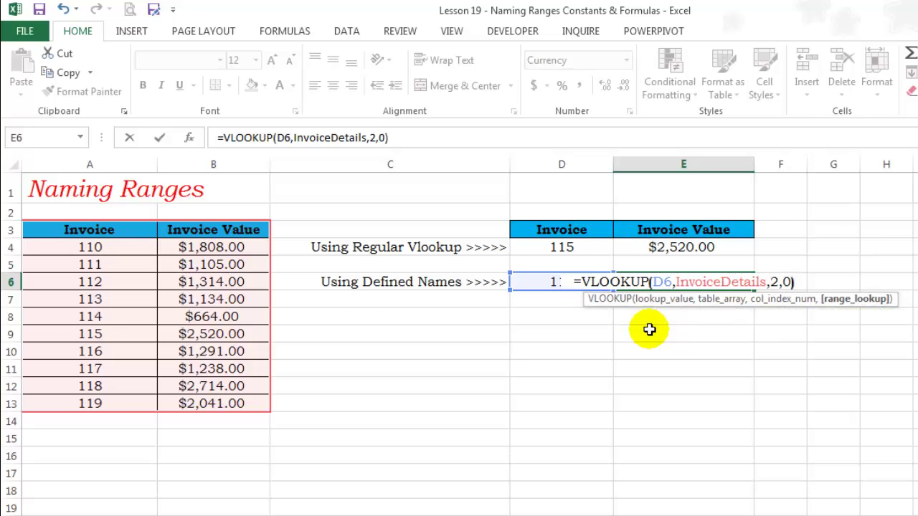
pyautogui.hotkey('ctrl', 'Return')
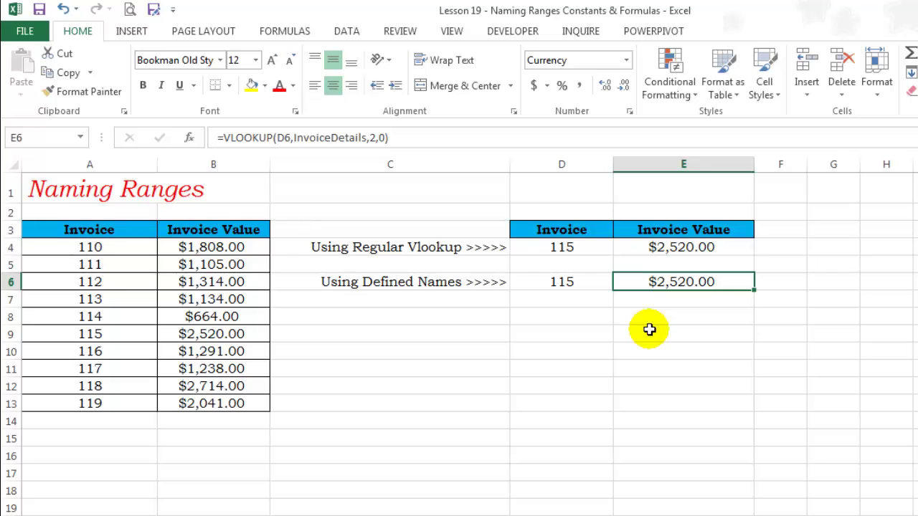
pyautogui.scroll(-6, 649, 330)
pyautogui.click(97, 198)
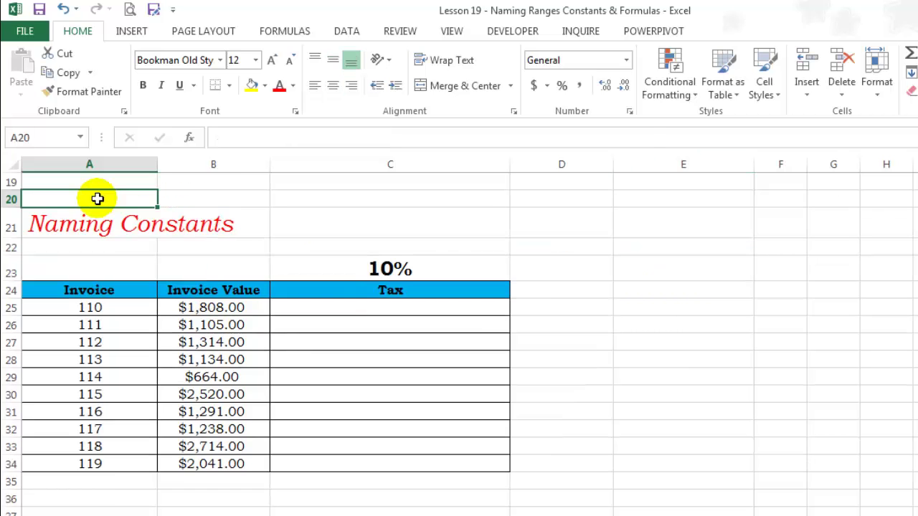
pyautogui.click(390, 307)
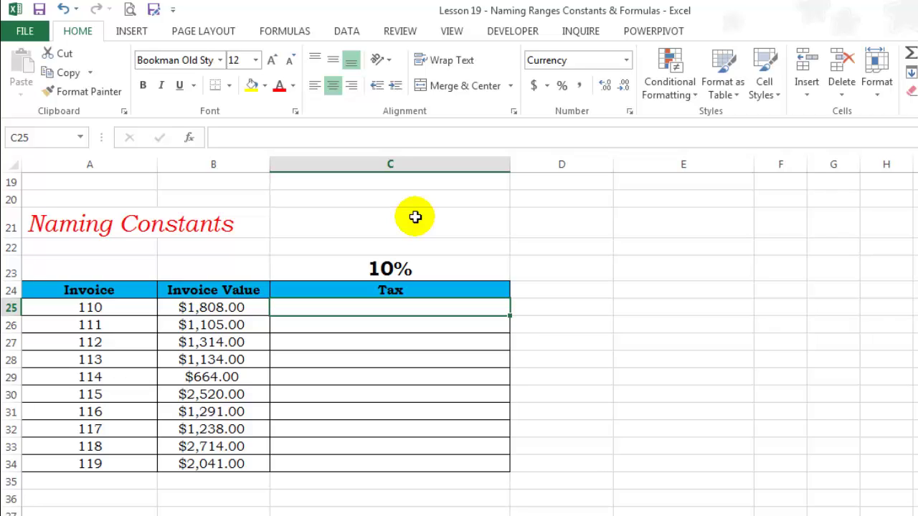
pyautogui.keyDown('shift'); pyautogui.click(401, 464); pyautogui.keyUp('shift')
pyautogui.write('=')
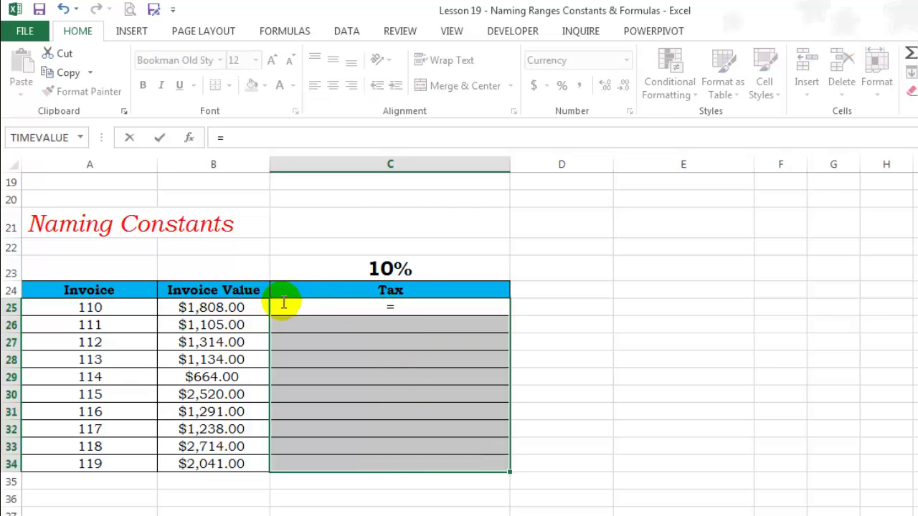
pyautogui.click(228, 307)
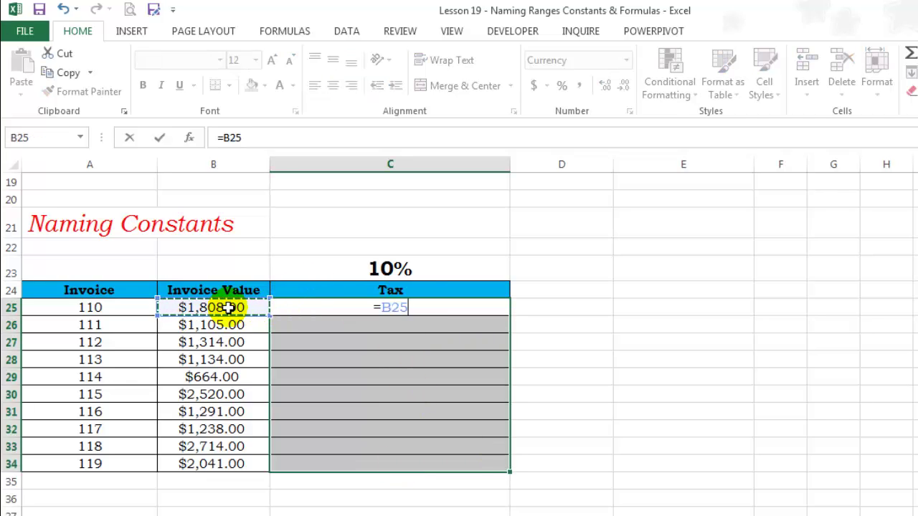
pyautogui.write('8')
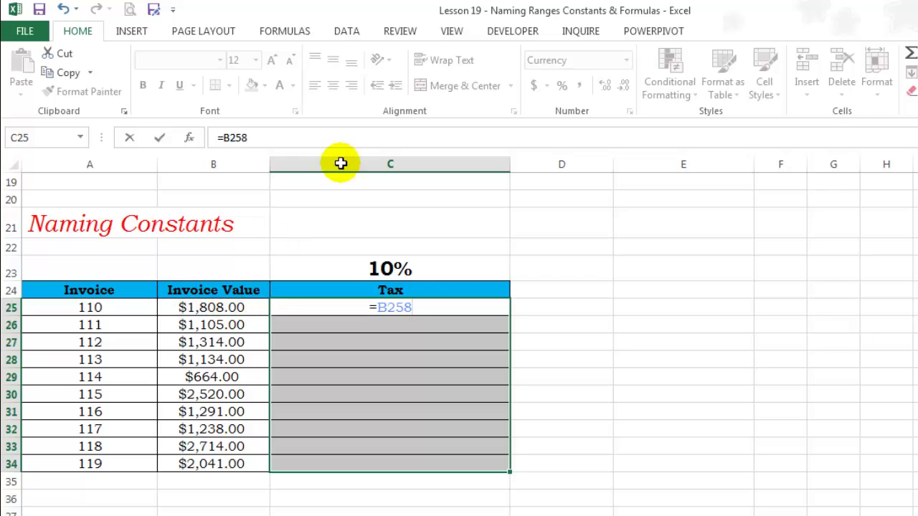
pyautogui.press('BackSpace')
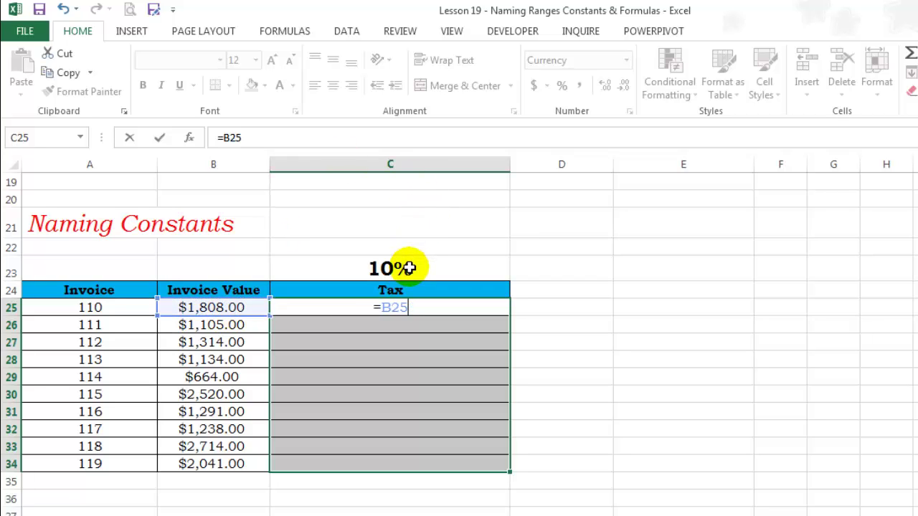
pyautogui.write('*')
pyautogui.click(408, 268)
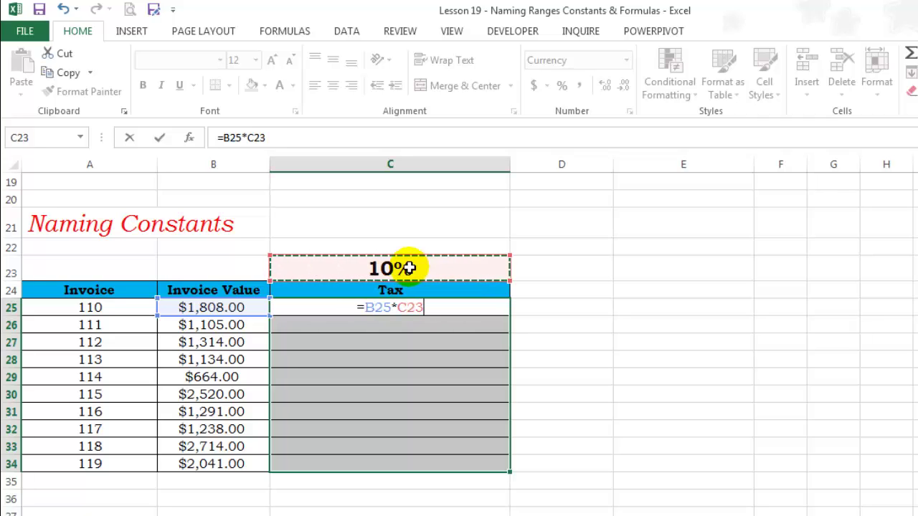
pyautogui.press('F4')
pyautogui.hotkey('ctrl', 'Return')
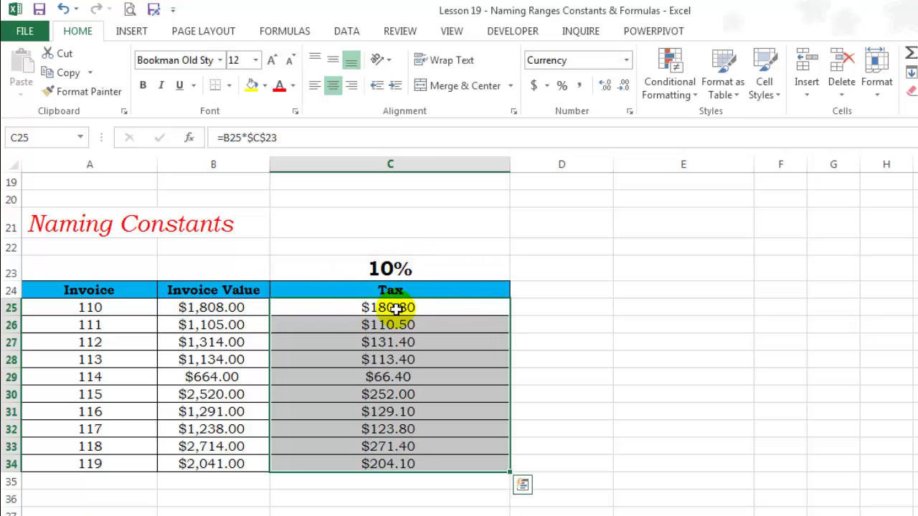
pyautogui.click(397, 309)
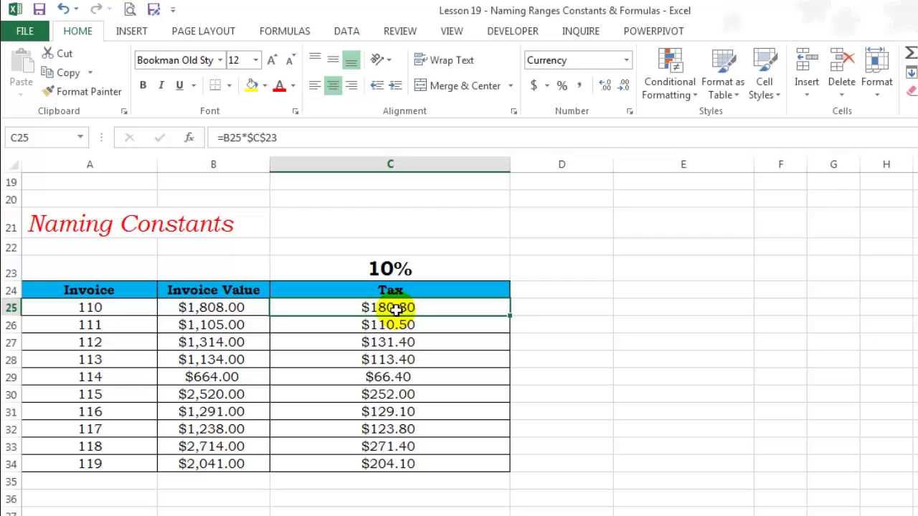
pyautogui.click(397, 395)
pyautogui.click(409, 309)
pyautogui.hotkey('ctrl', 'shift', 'Down')
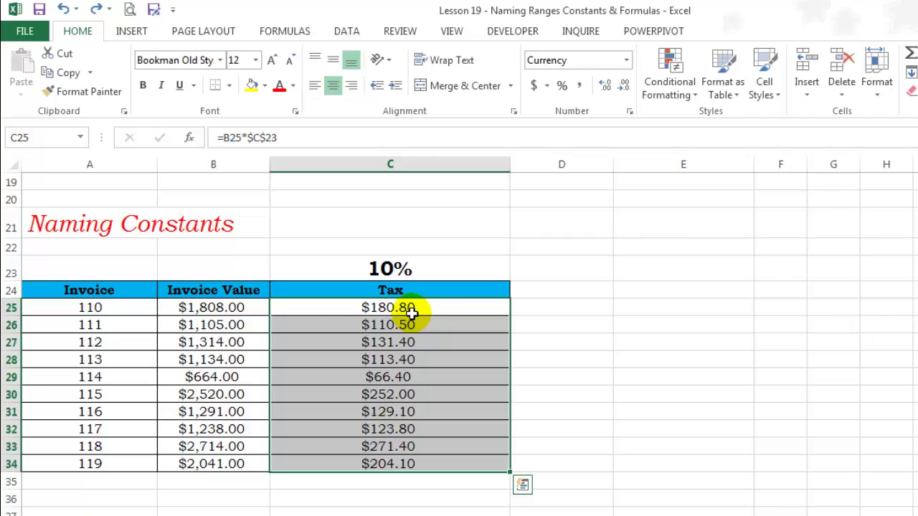
pyautogui.press('Delete')
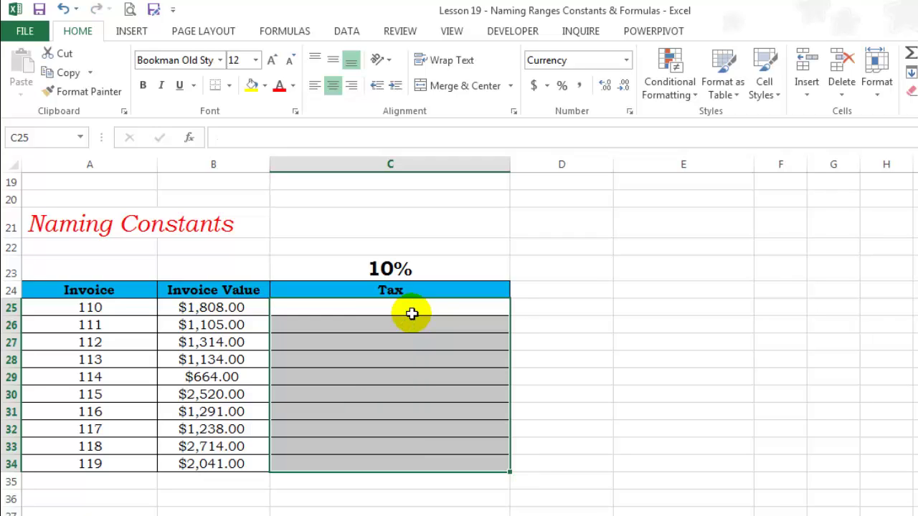
# - Define a new name TaxRate that refers to the constant =.10 instead of a cell
pyautogui.click(411, 311)
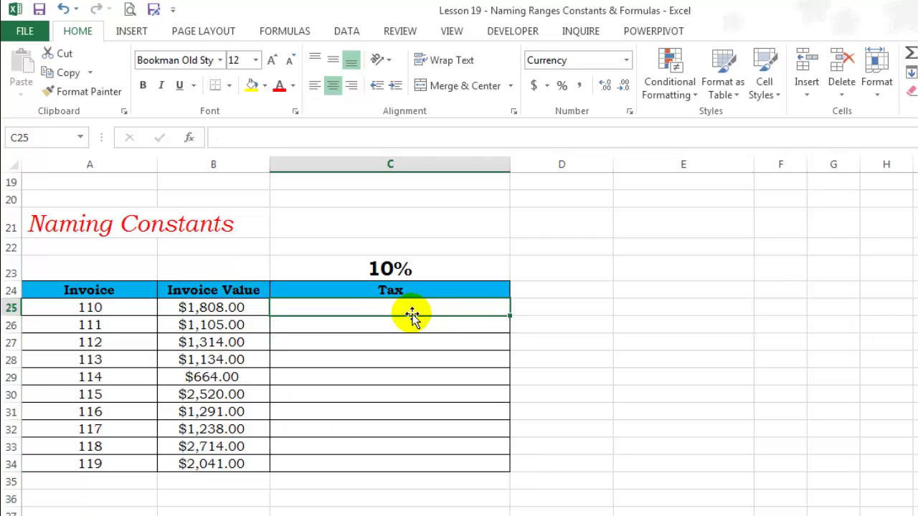
pyautogui.click(281, 29)
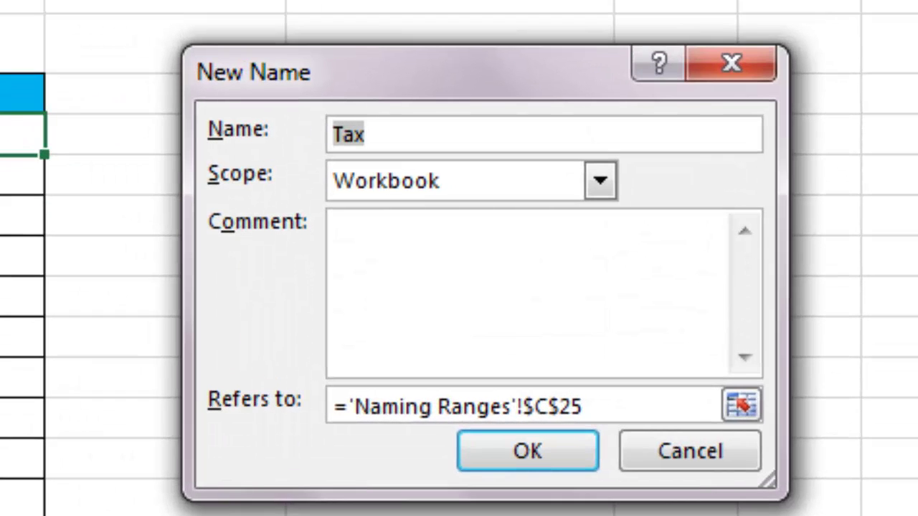
pyautogui.write('T')
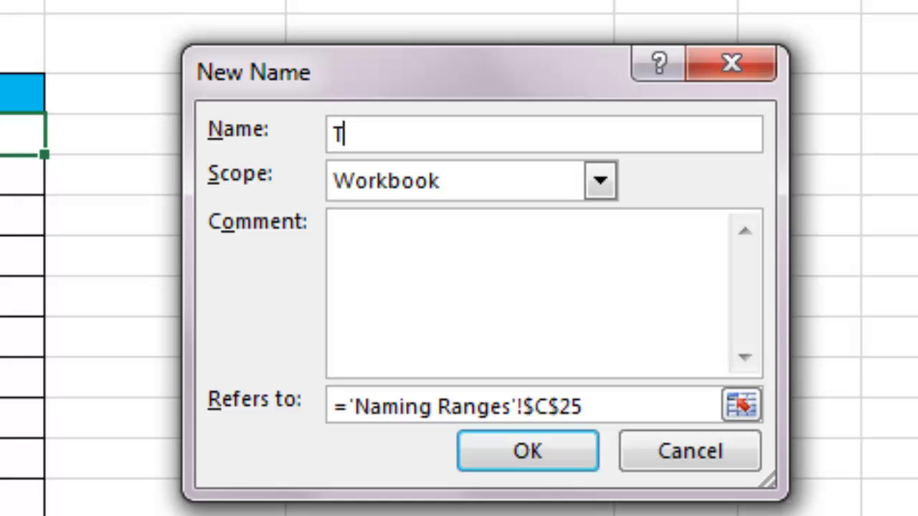
pyautogui.write('axRate')
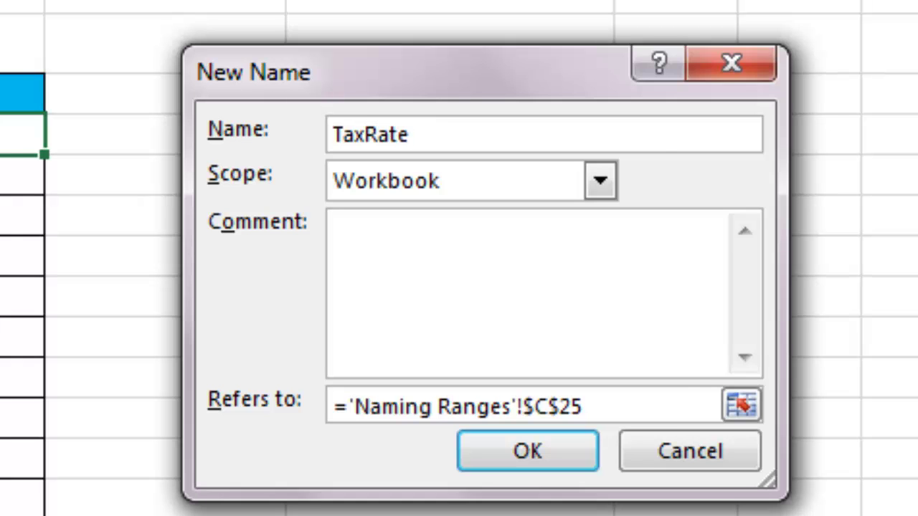
pyautogui.click(349, 399)
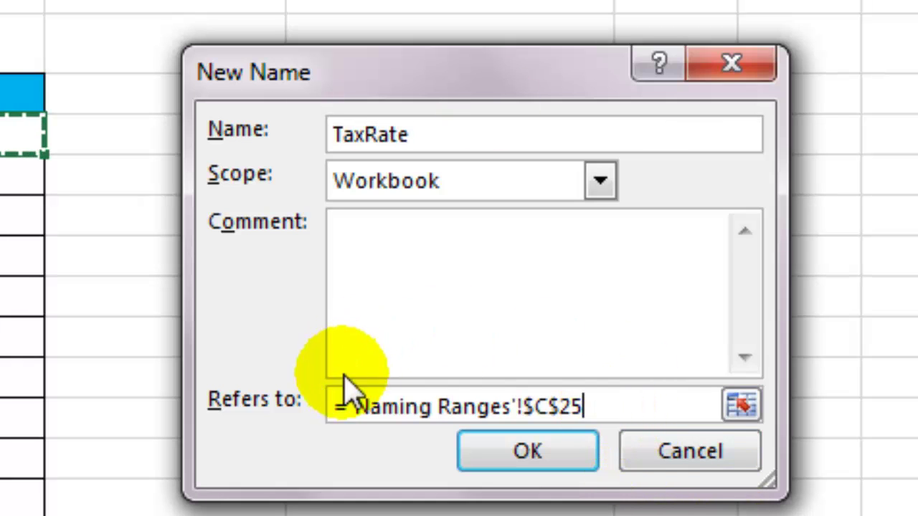
pyautogui.hotkey('shift', 'Home')
pyautogui.write('=')
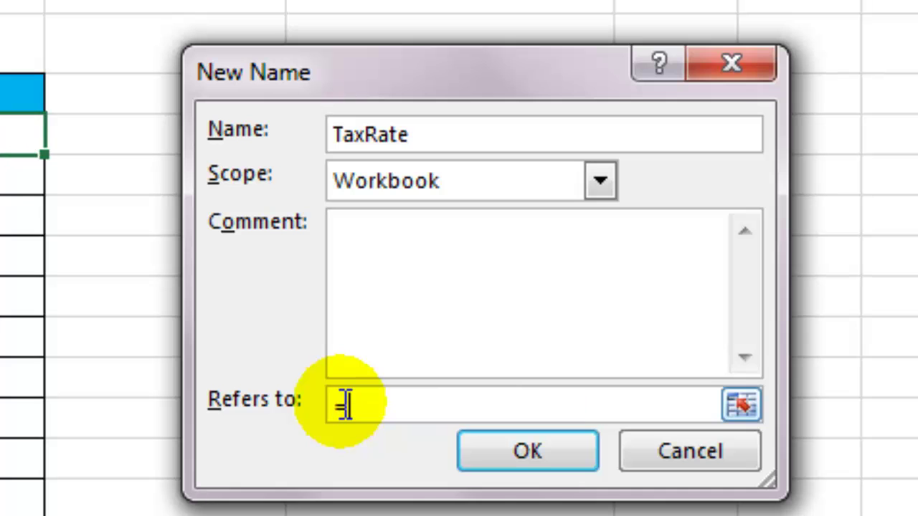
pyautogui.write('.10')
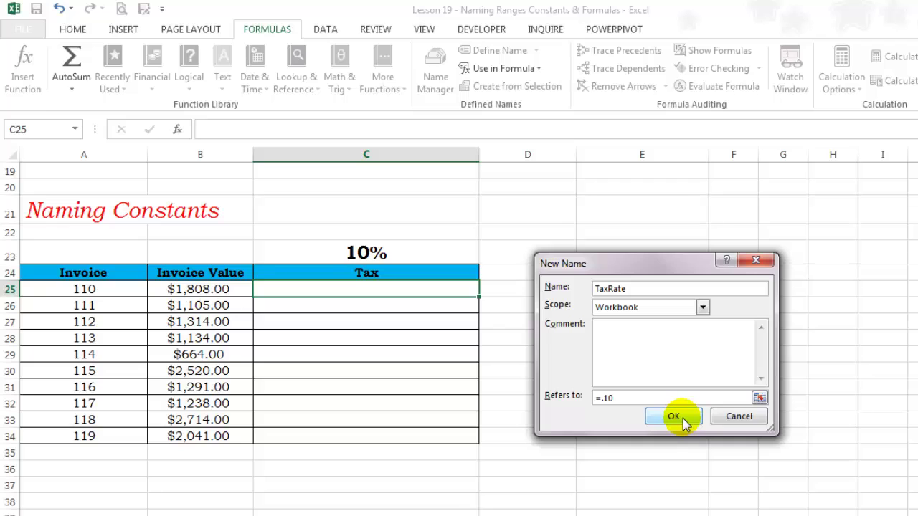
# - Confirm TaxRate, then enter =B25*TaxRate in C25 and fill it down to C34
pyautogui.click(674, 417)
pyautogui.write('=')
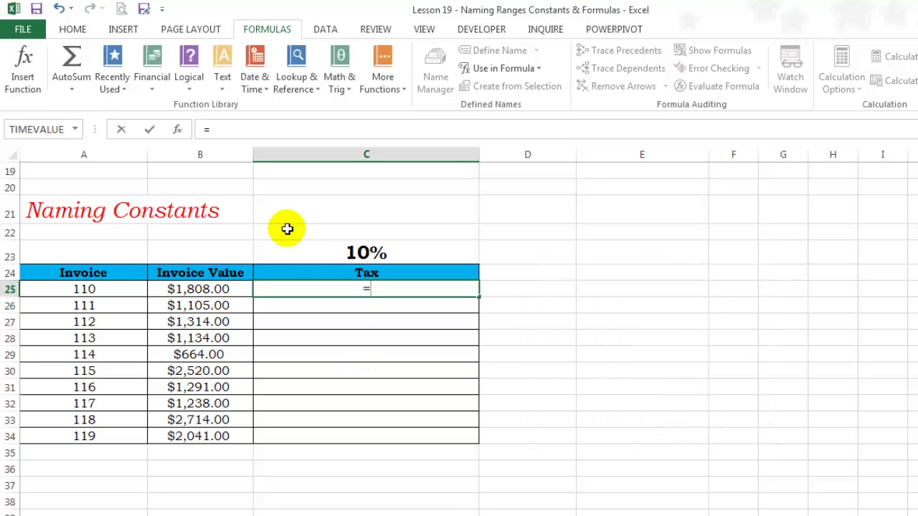
pyautogui.click(224, 287)
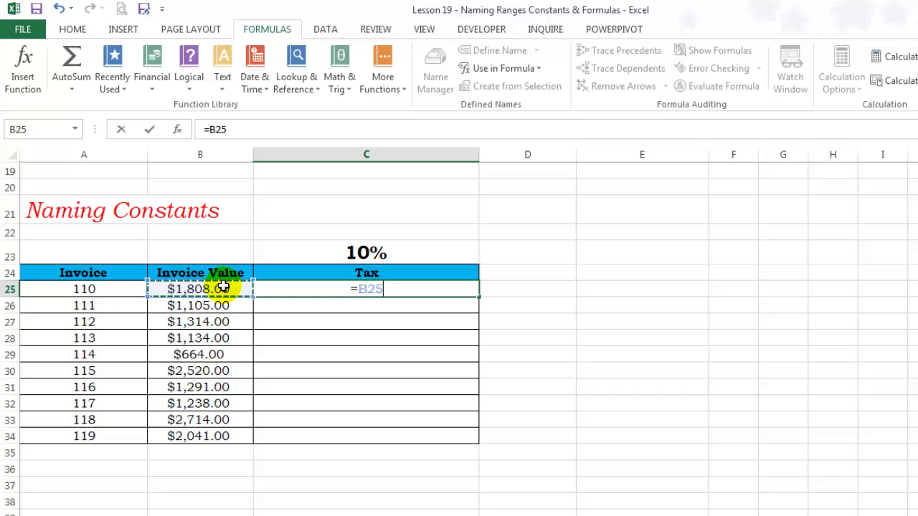
pyautogui.write('*tax')
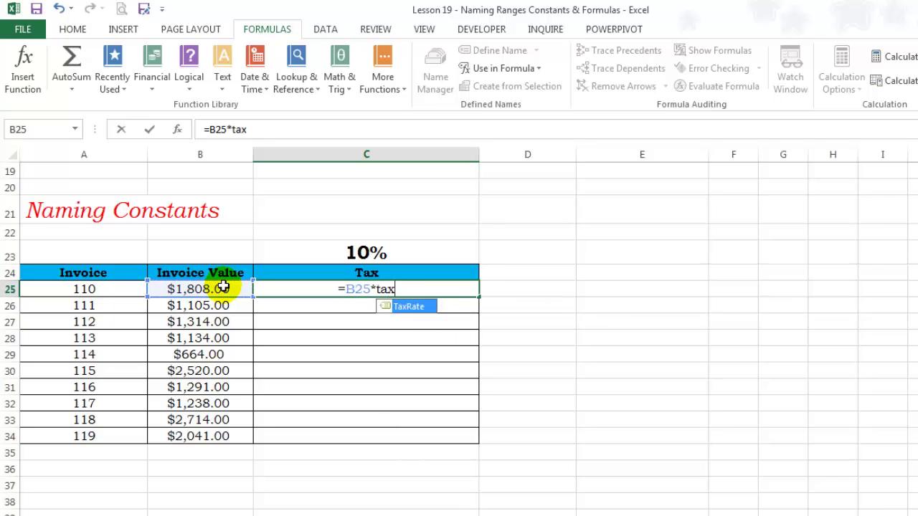
pyautogui.press('Tab')
pyautogui.press('Return')
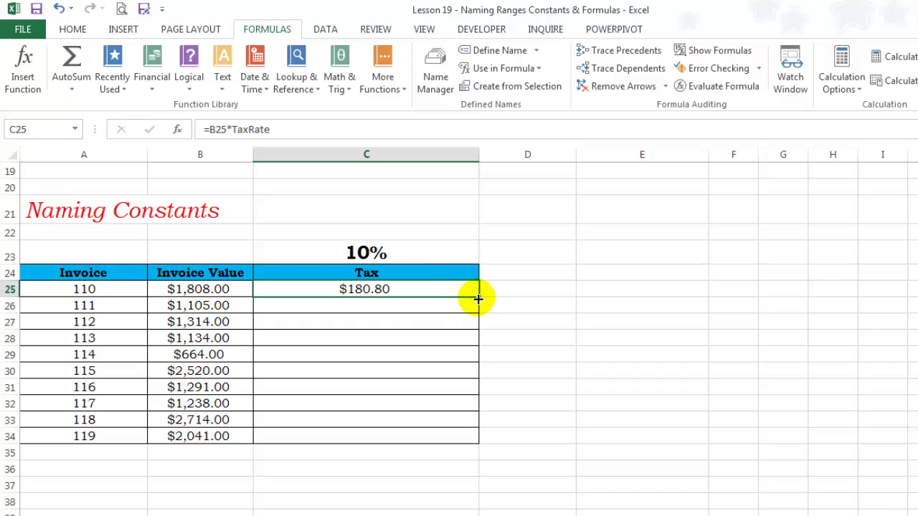
pyautogui.doubleClick(478, 296)
pyautogui.click(456, 290)
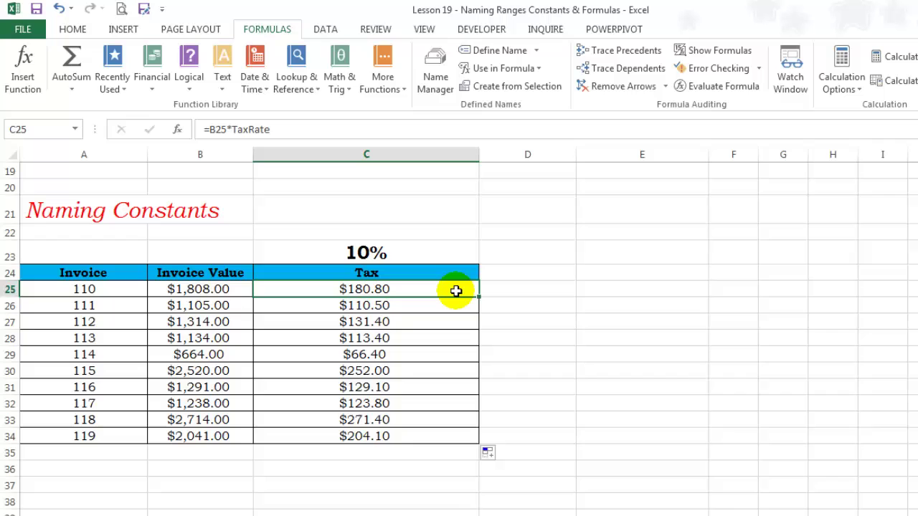
# - Change TaxRate's value to 0.2 in Name Manager and keep the change
pyautogui.click(440, 94)
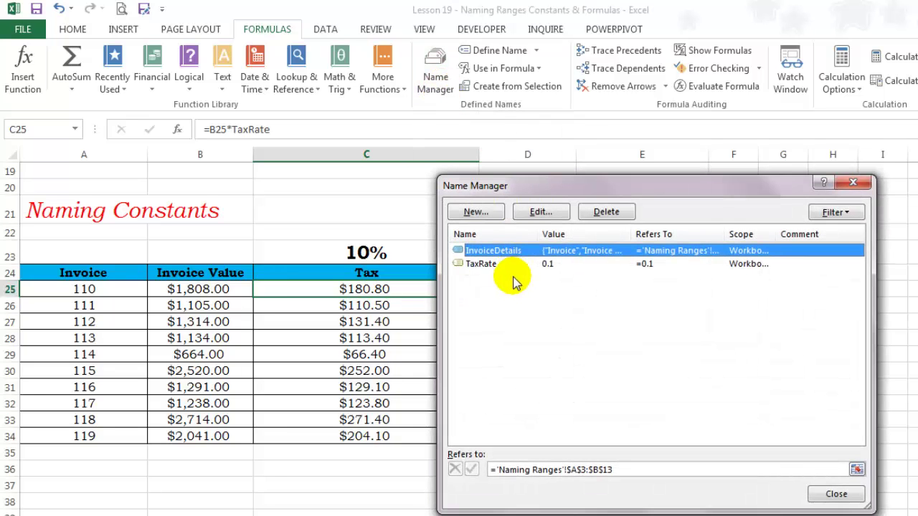
pyautogui.click(482, 263)
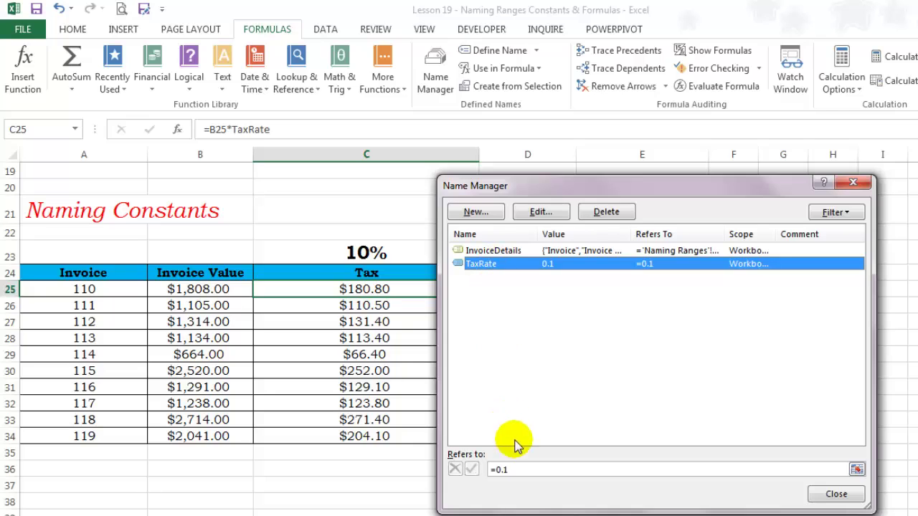
pyautogui.click(517, 473)
pyautogui.press('BackSpace')
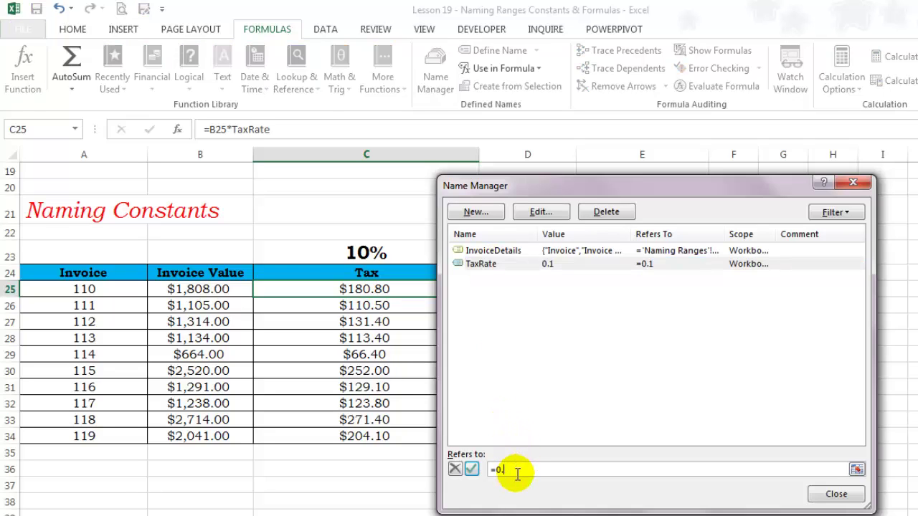
pyautogui.click(853, 500)
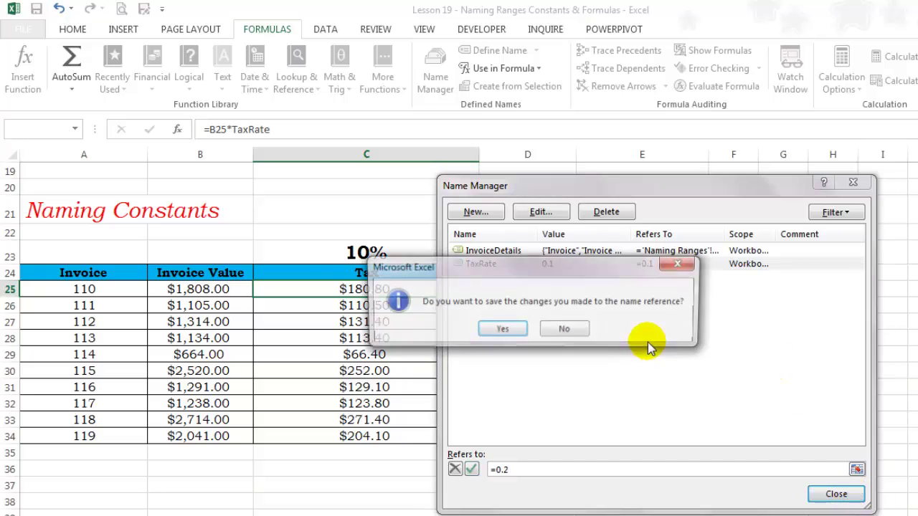
pyautogui.click(518, 329)
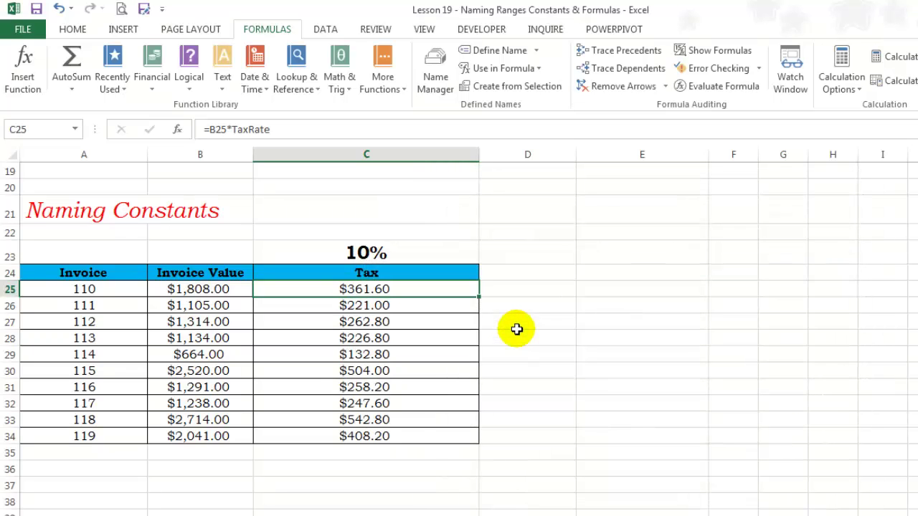
# - Create a new name NFE referring to the text ="Need For Excel"
pyautogui.scroll(-2, 516, 329)
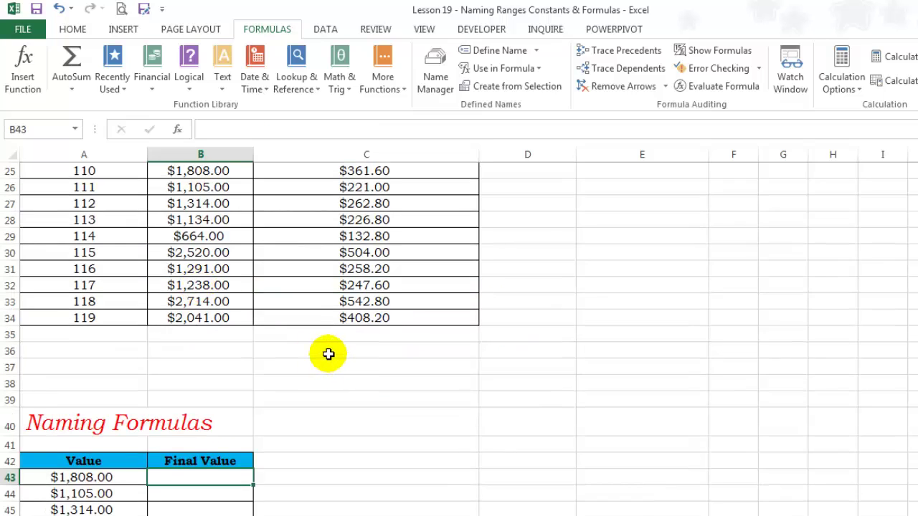
pyautogui.click(328, 352)
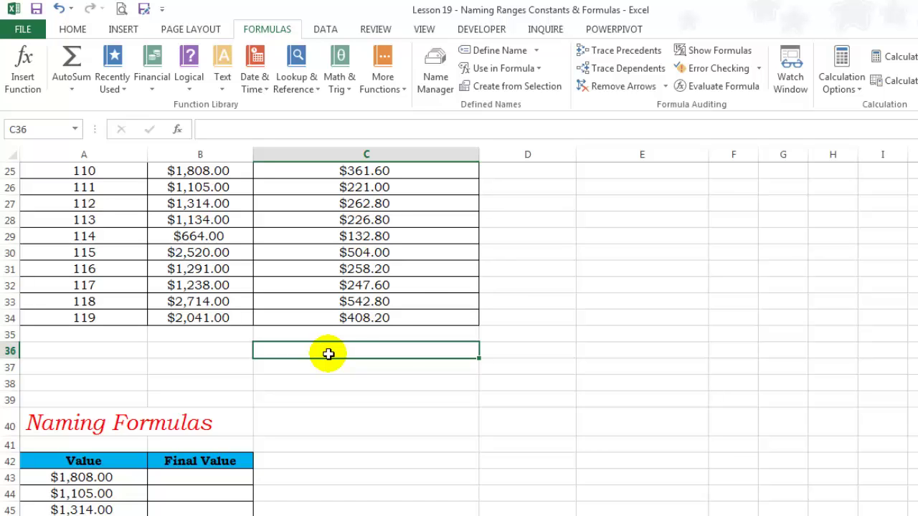
pyautogui.click(433, 72)
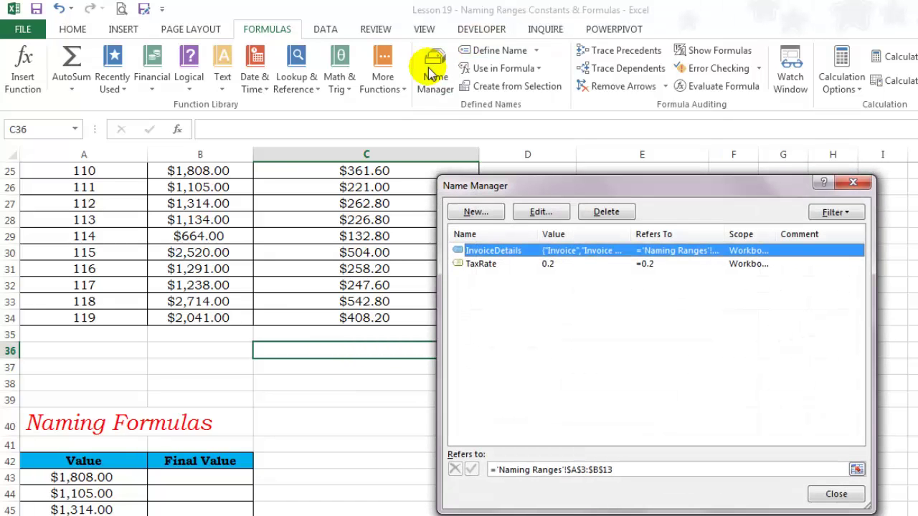
pyautogui.click(475, 211)
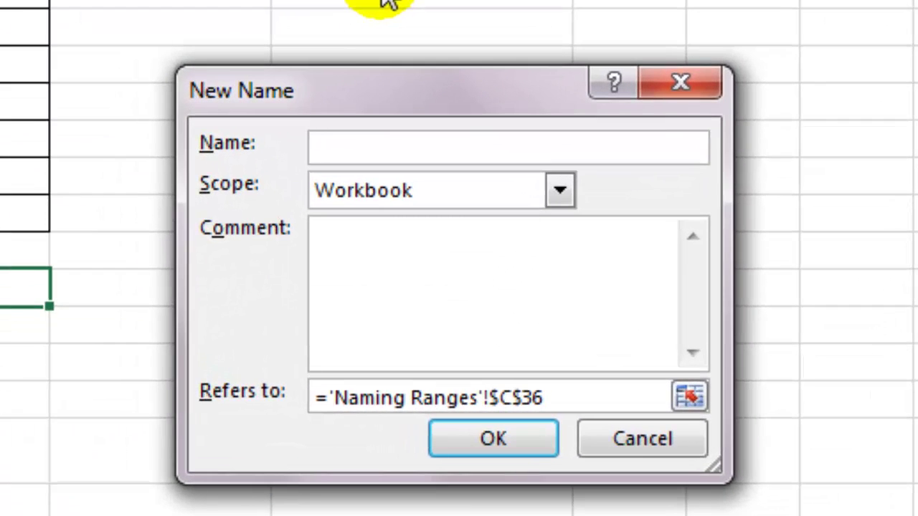
pyautogui.write('NFE')
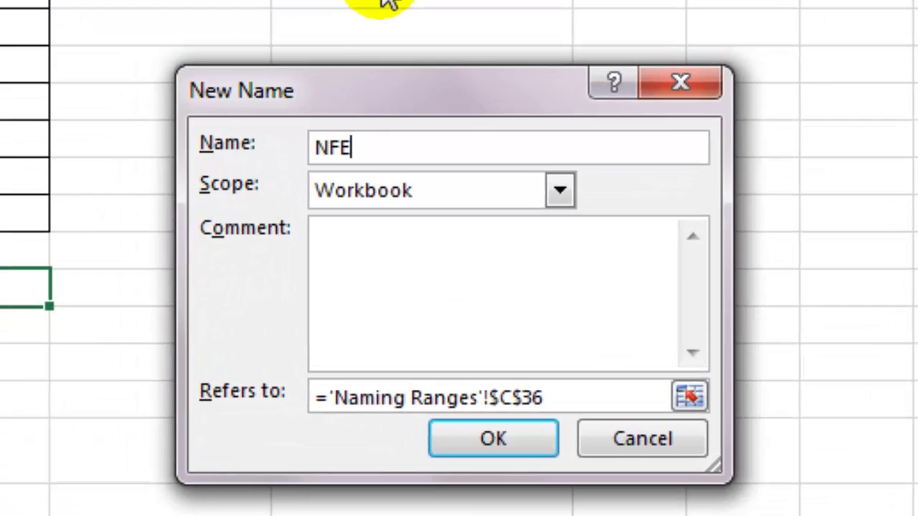
pyautogui.click(573, 395)
pyautogui.keyDown('shift'); pyautogui.click(319, 393); pyautogui.keyUp('shift')
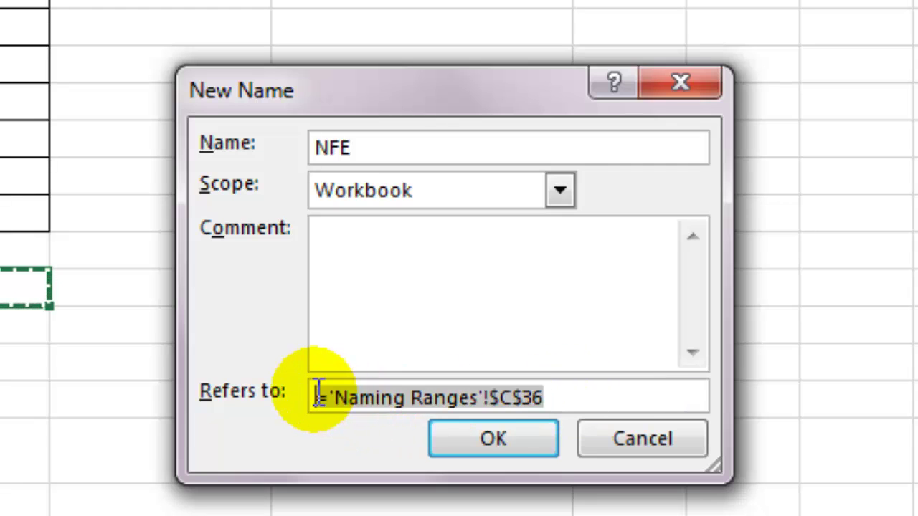
pyautogui.write('="Ne')
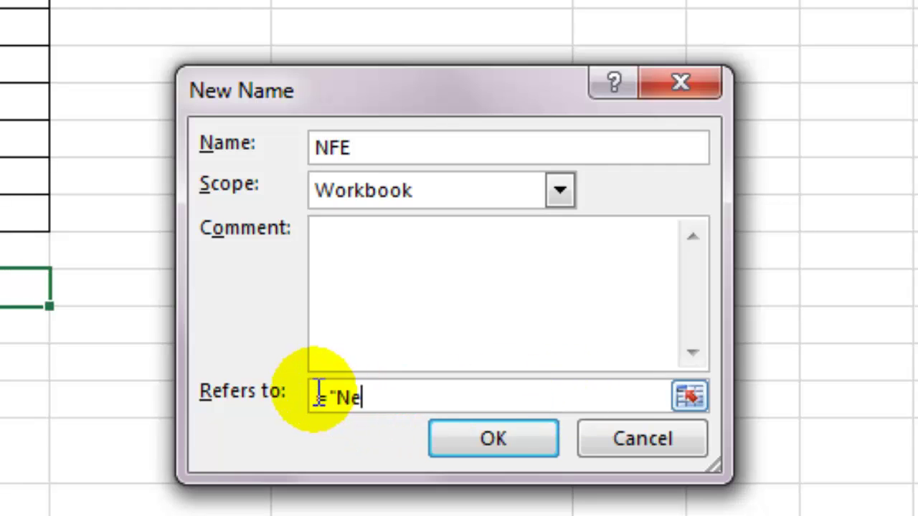
pyautogui.write('ed For E')
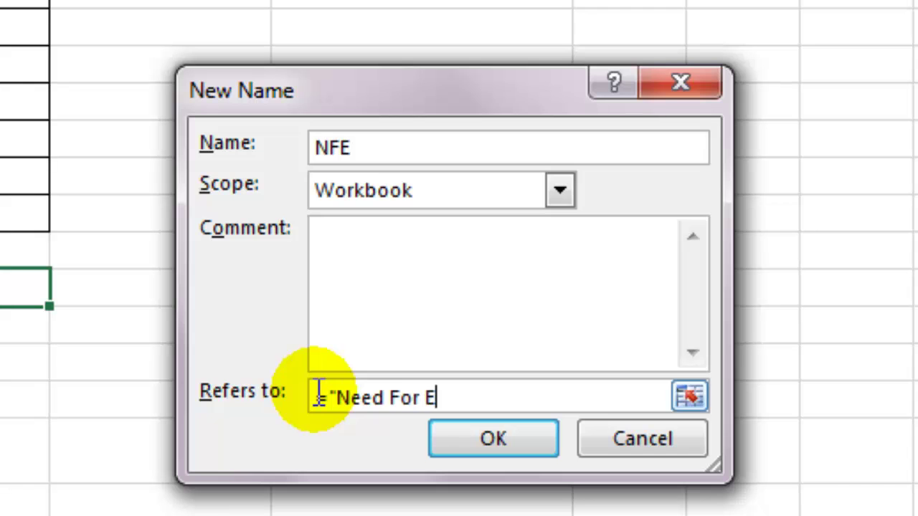
pyautogui.write('xcel"')
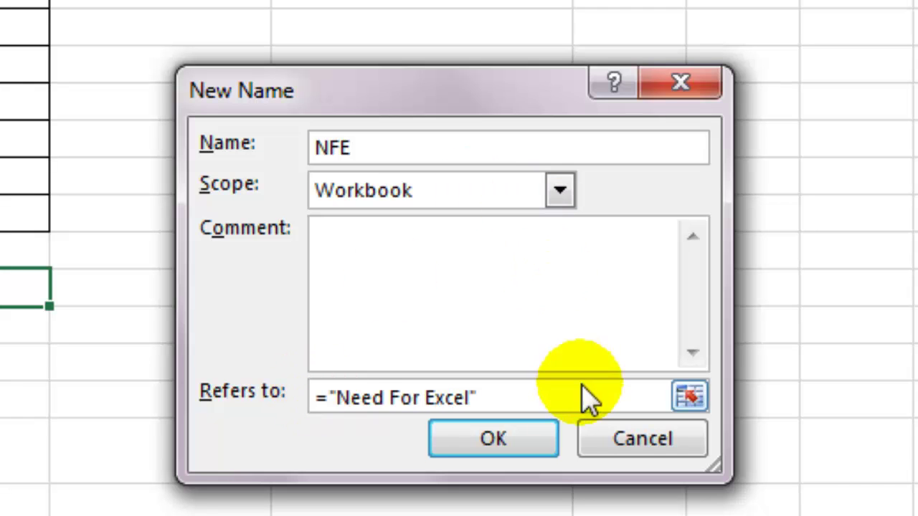
pyautogui.click(523, 437)
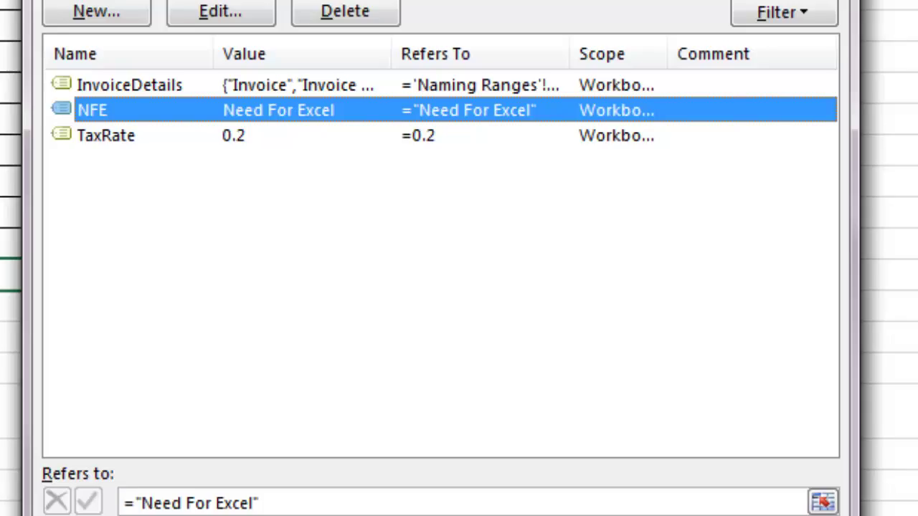
pyautogui.click(689, 473)
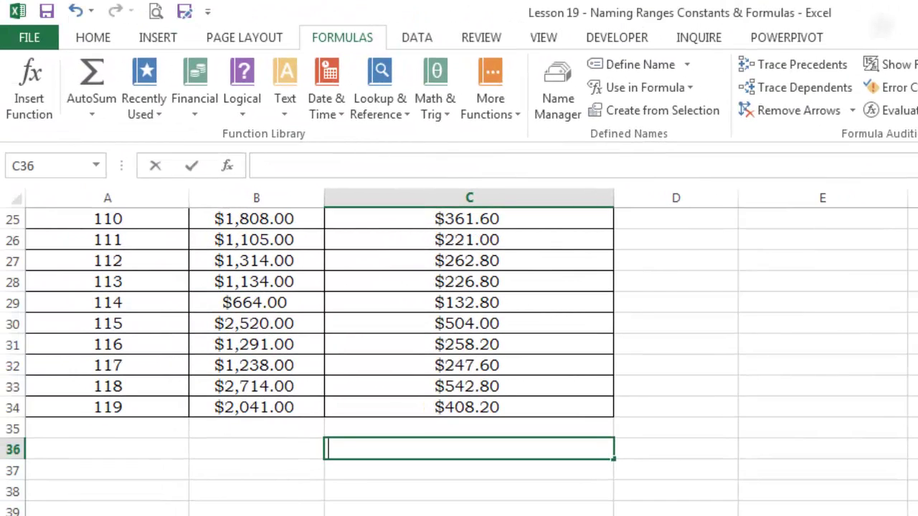
# - Enter =NFE in C36 so it displays Need For Excel
pyautogui.write('=nf')
pyautogui.press('Tab')
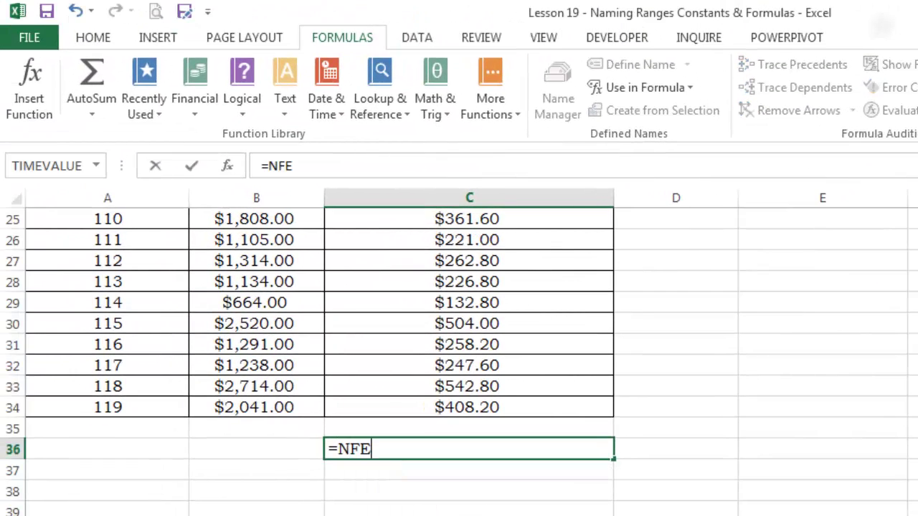
pyautogui.press('Return')
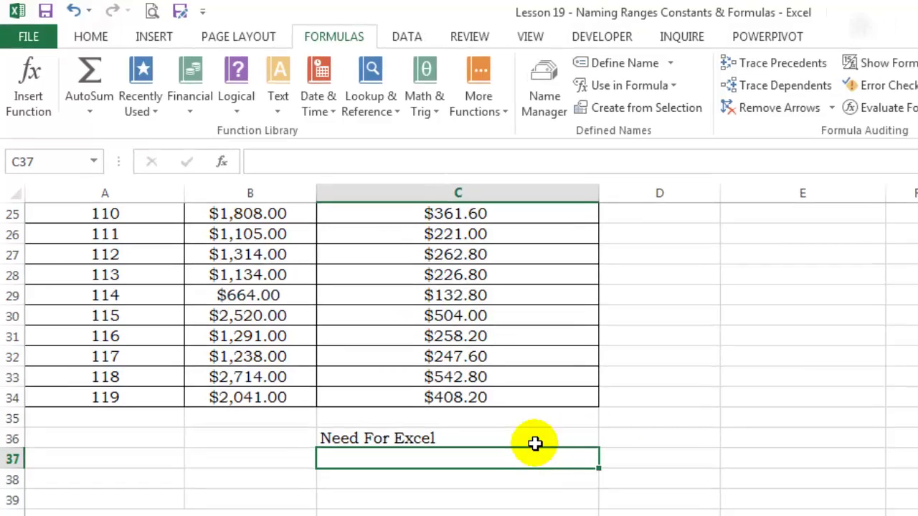
pyautogui.click(547, 452)
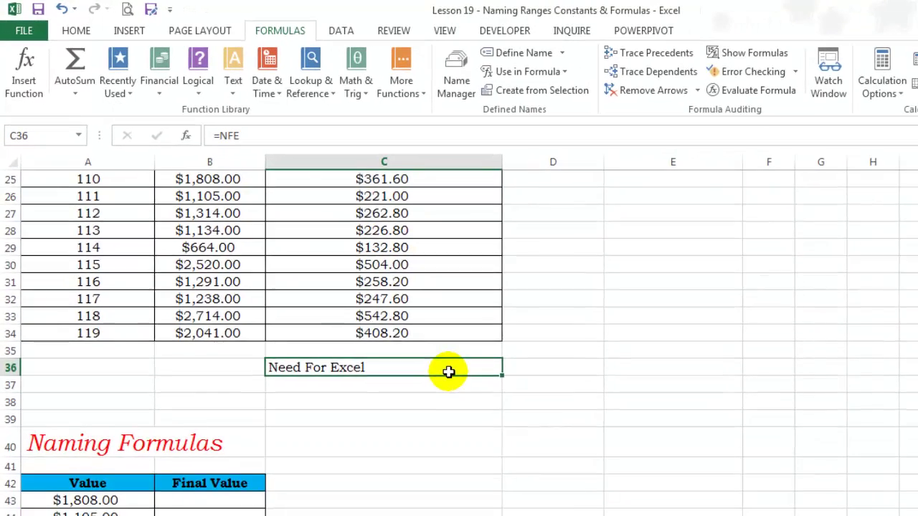
# - Scroll down to the Naming Formulas table and select cell B43
pyautogui.scroll(-4, 448, 372)
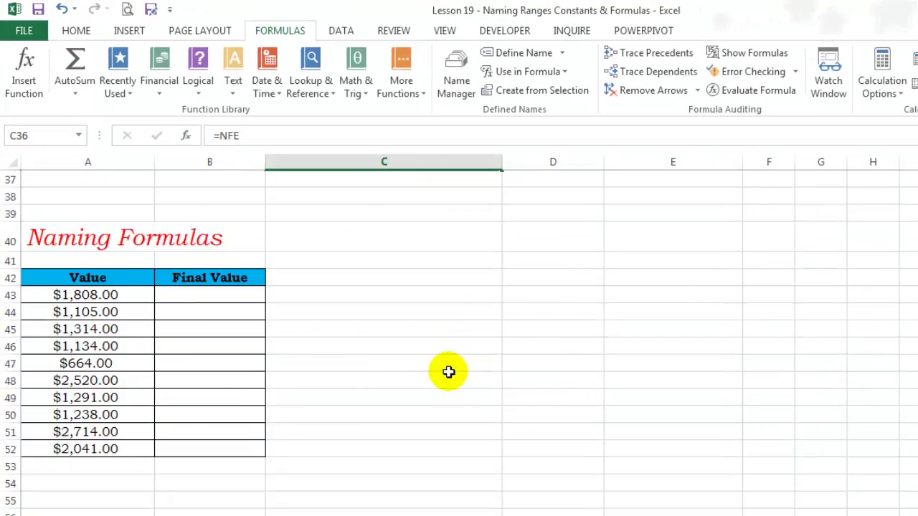
pyautogui.click(183, 290)
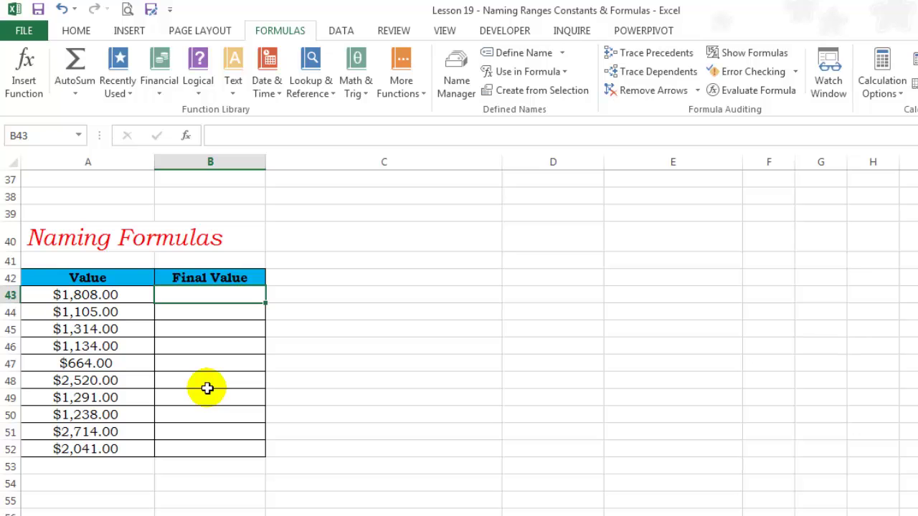
# - With B43 active, create the name TaxCalculation referring to =A43+(A43*10%)
pyautogui.click(539, 56)
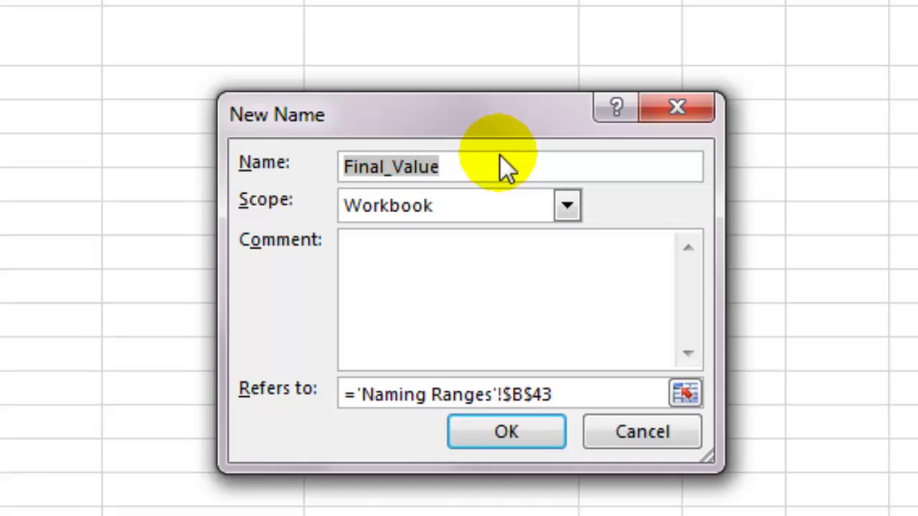
pyautogui.write('Ta')
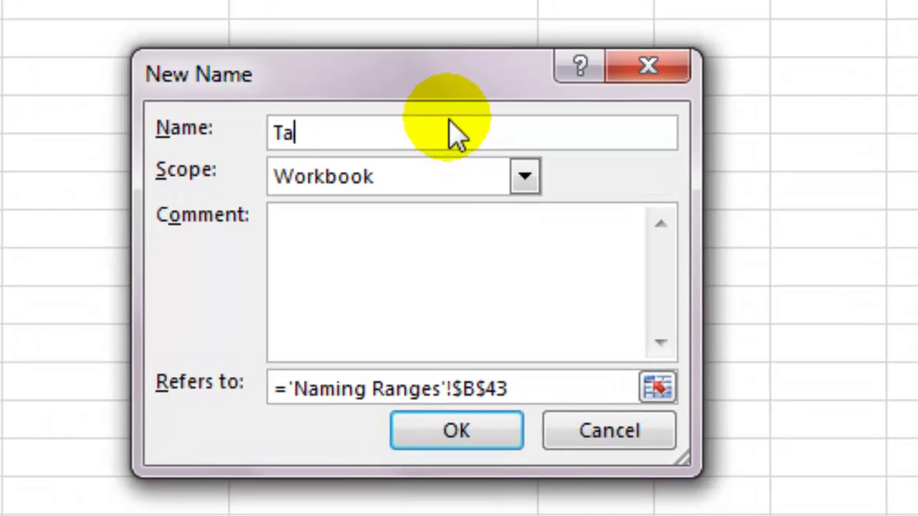
pyautogui.write('xCalcula')
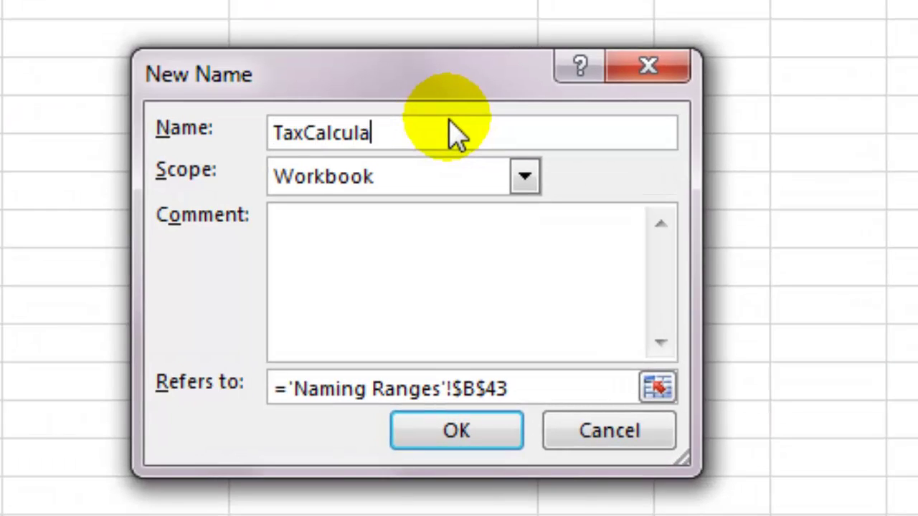
pyautogui.write('tion')
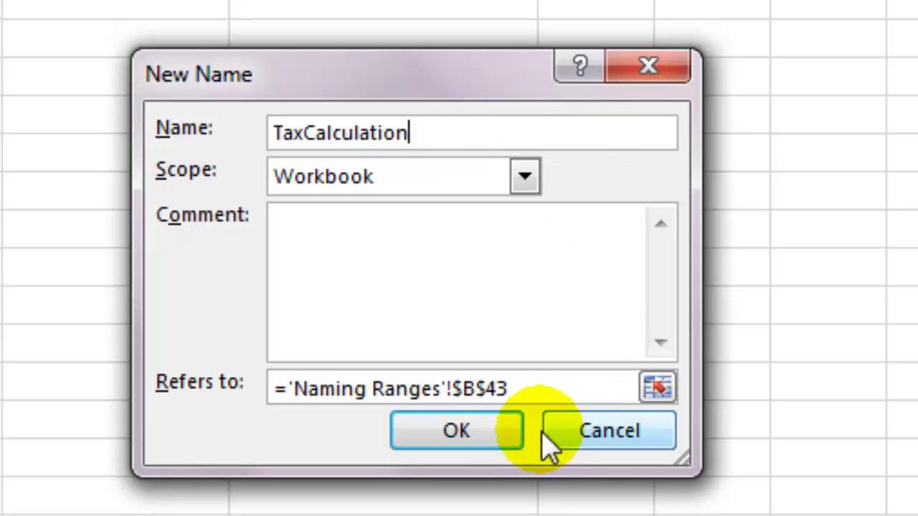
pyautogui.click(537, 381)
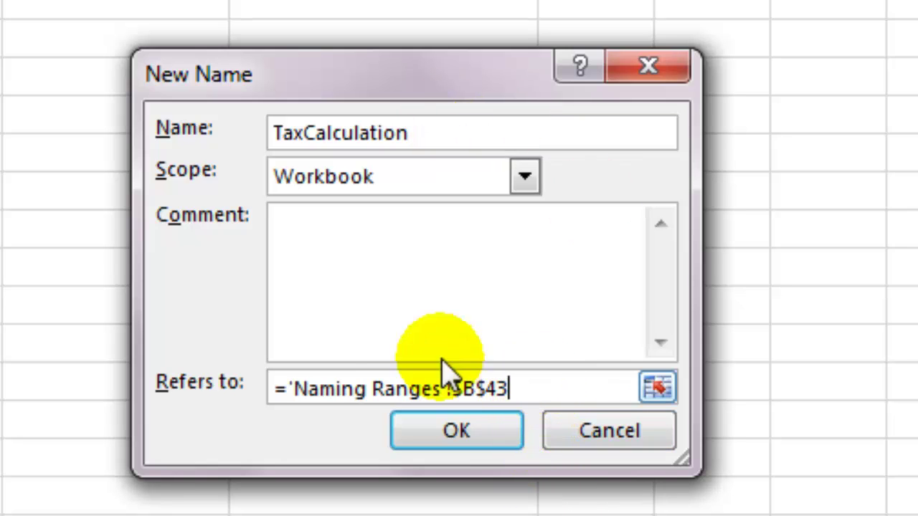
pyautogui.keyDown('shift'); pyautogui.click(278, 381); pyautogui.keyUp('shift')
pyautogui.press('BackSpace')
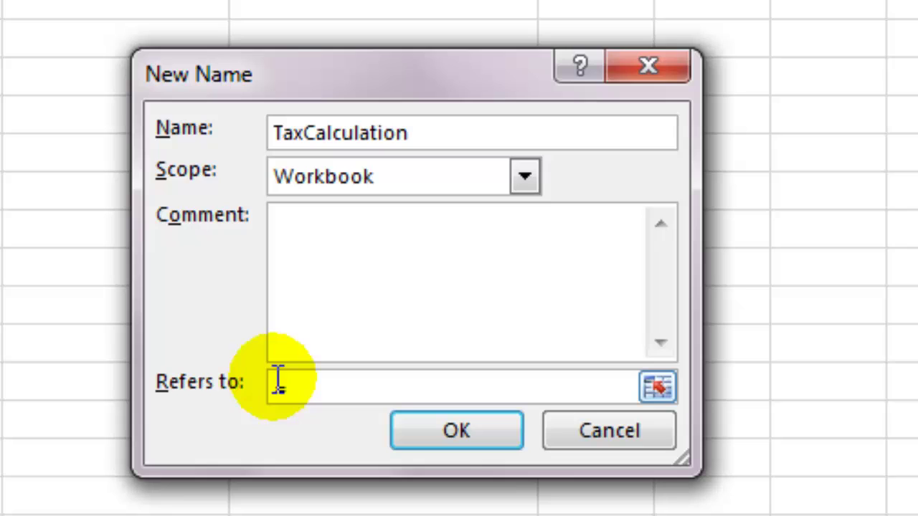
pyautogui.write('=A')
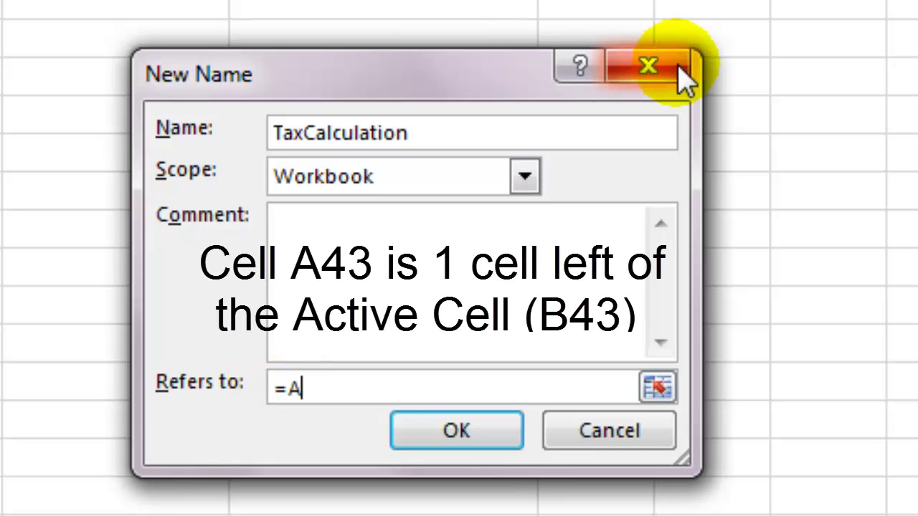
pyautogui.write('43')
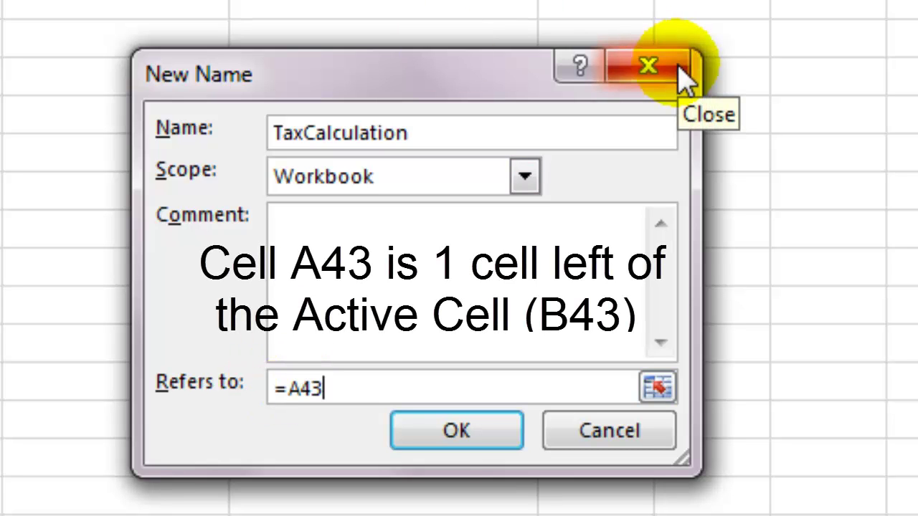
pyautogui.write('+(')
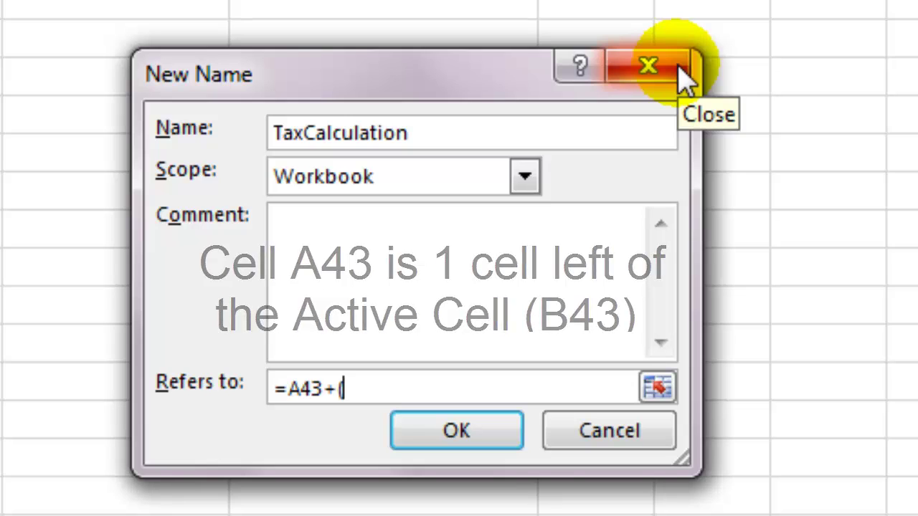
pyautogui.write('A43')
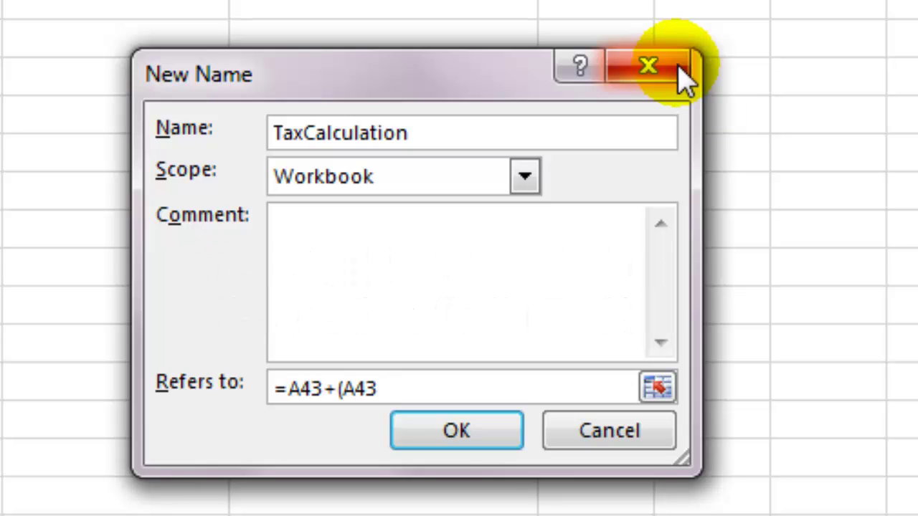
pyautogui.write('*10%)')
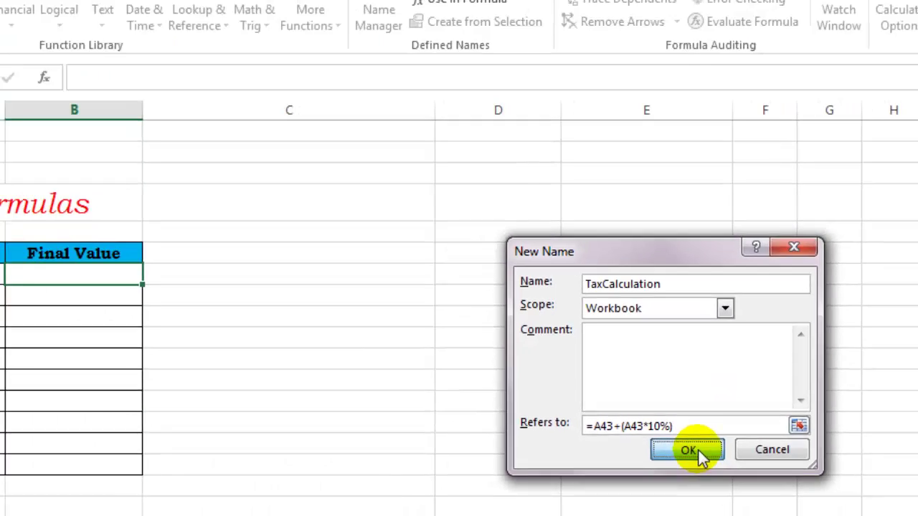
pyautogui.click(456, 430)
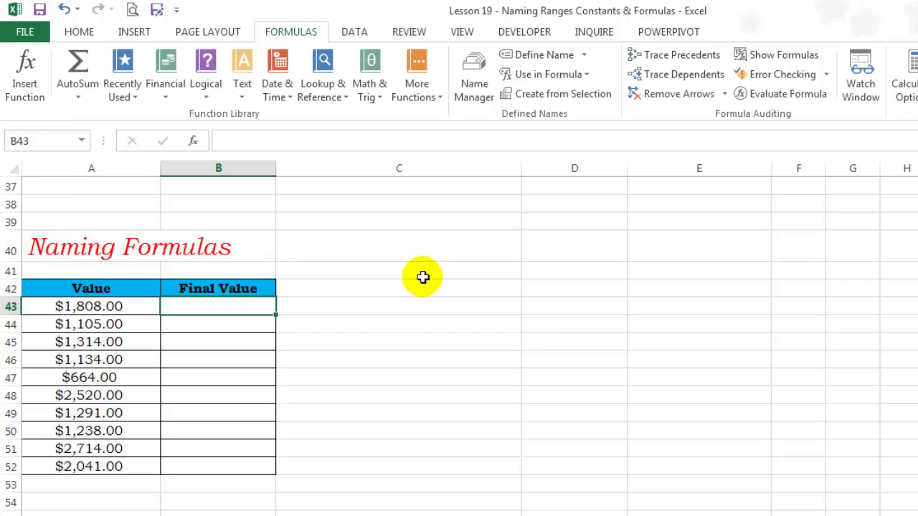
# - Enter =TaxCalculation in B43 and fill it down to B52, giving $1,988.80 to $2,245.10
pyautogui.write('=tax')
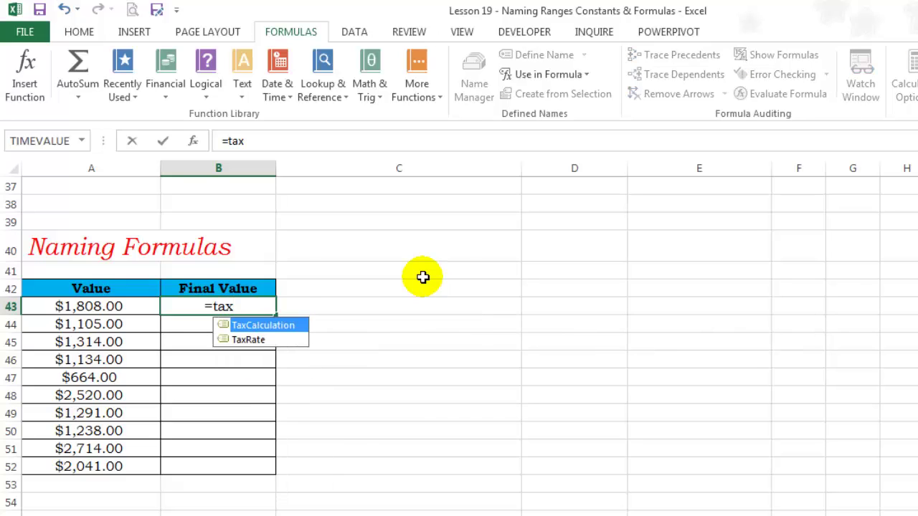
pyautogui.press('Tab')
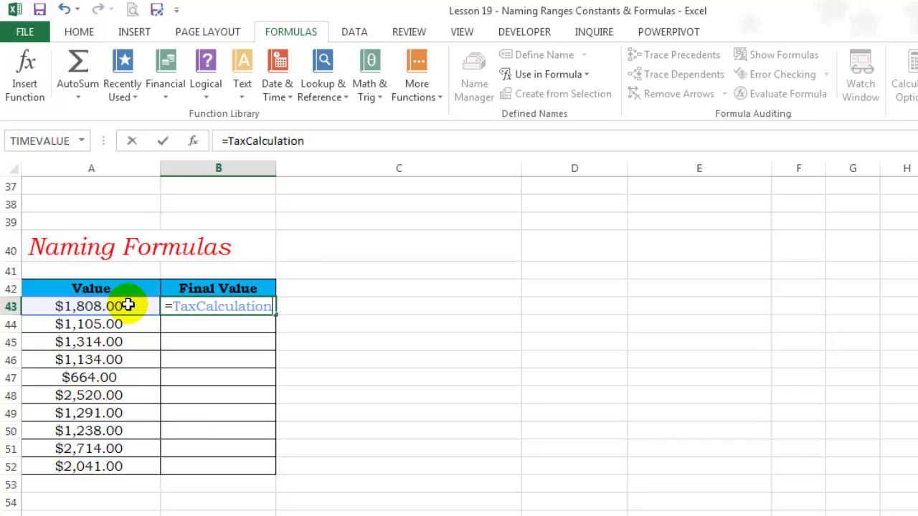
pyautogui.hotkey('ctrl', 'Return')
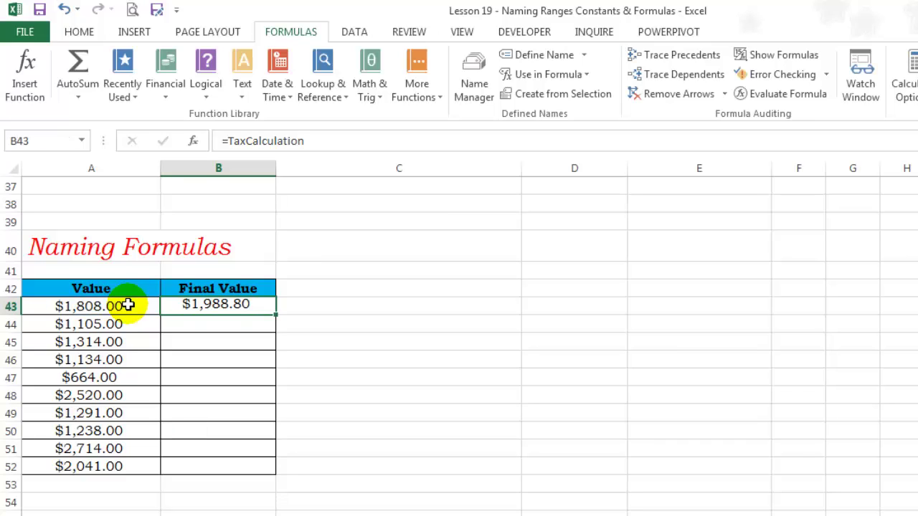
pyautogui.doubleClick(276, 319)
pyautogui.click(245, 312)
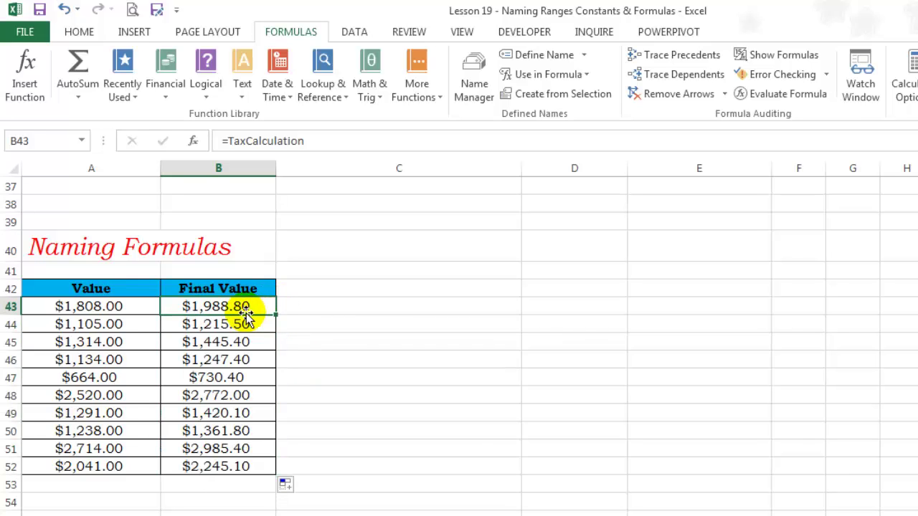